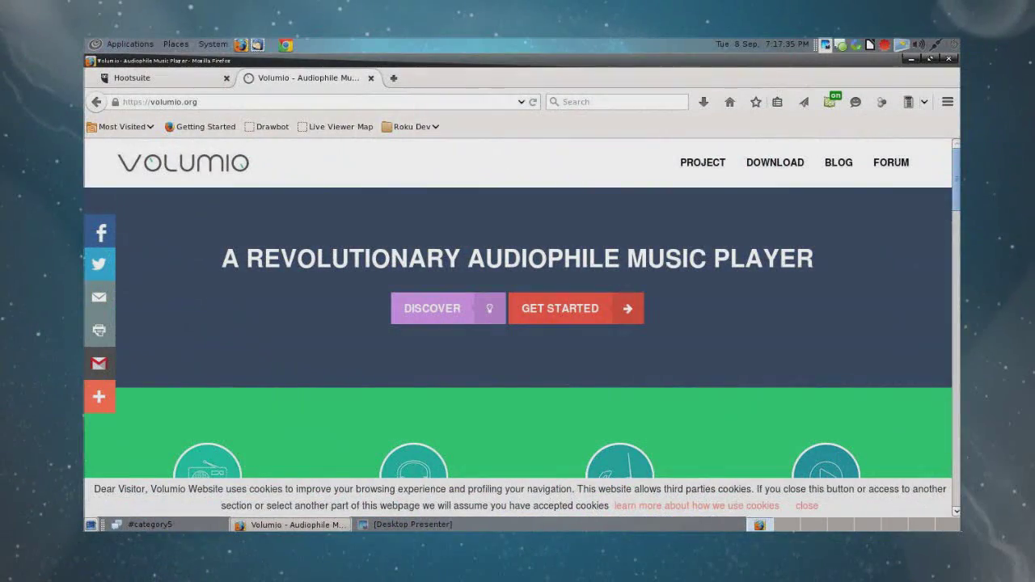
- Open Volumio's Get Started page and go to the Raspberry Pi 1.55 image download
scroll(518, 324, down, 10)
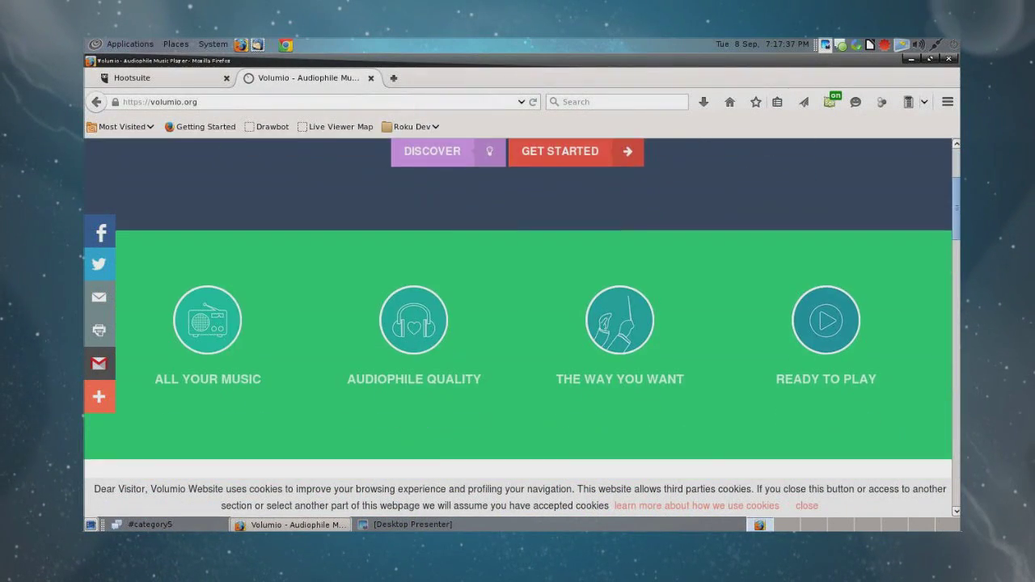
scroll(518, 323, down, 10)
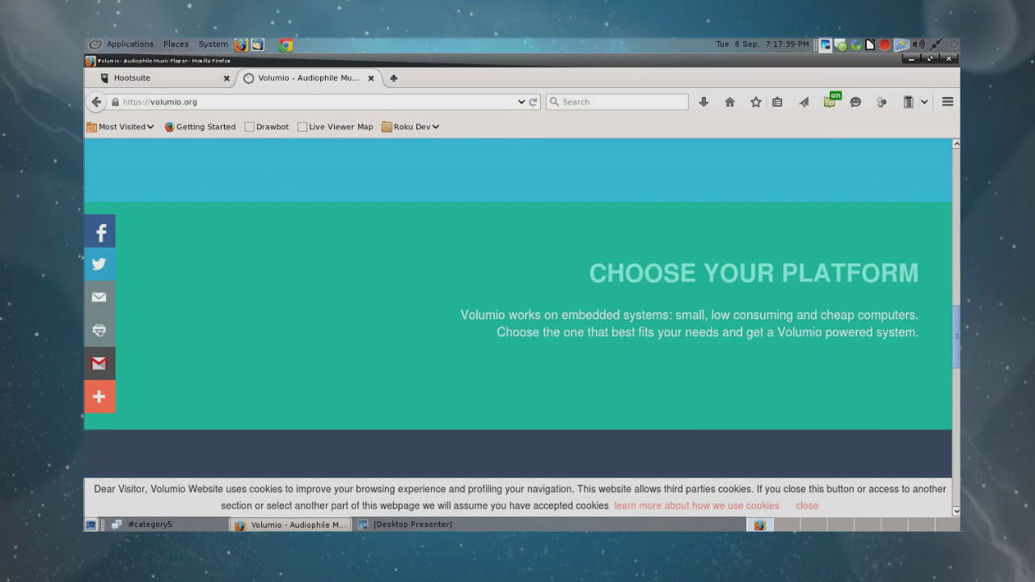
scroll(517, 323, up, 12)
scroll(517, 323, up, 5)
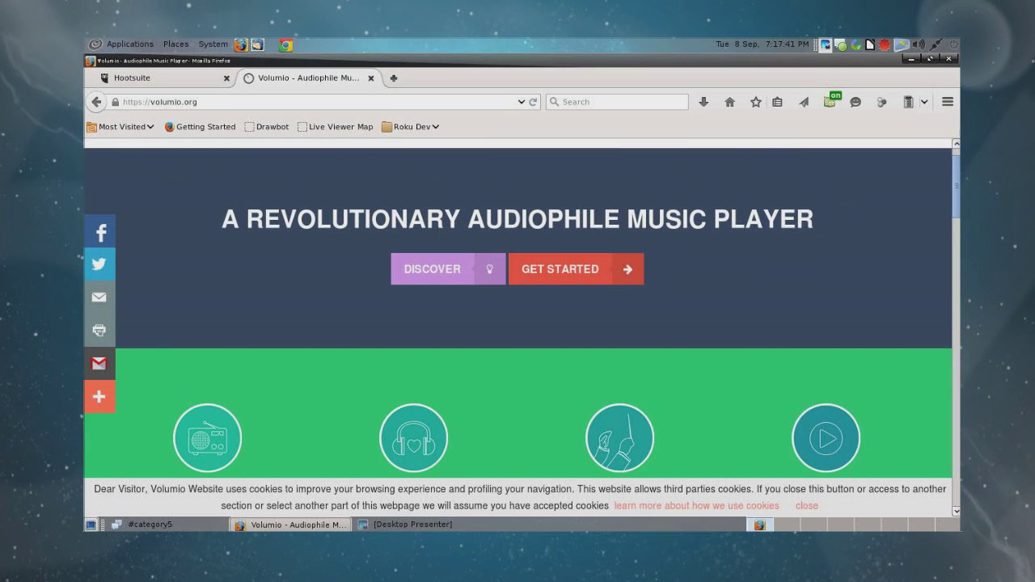
click(559, 269)
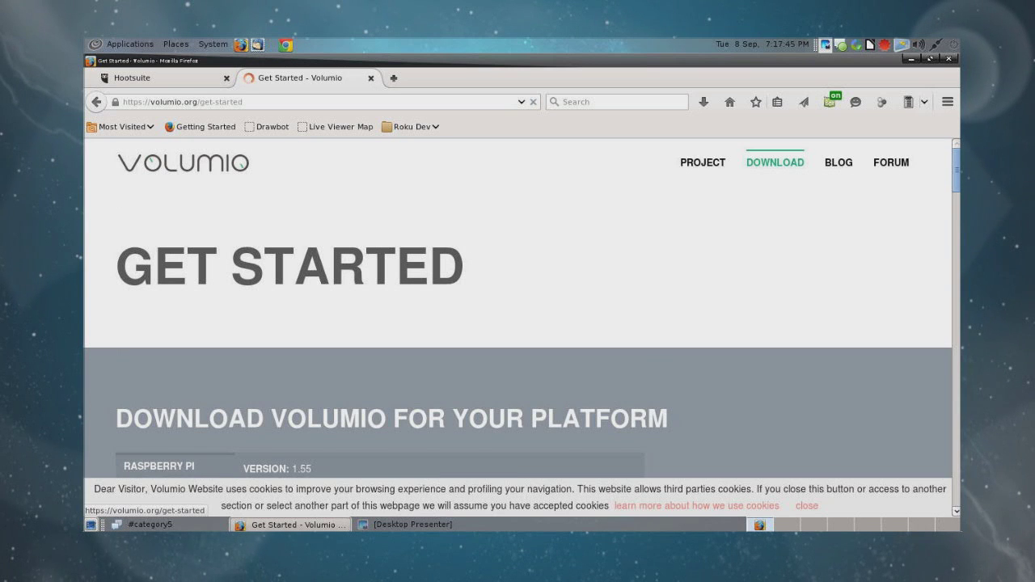
scroll(517, 324, down, 5)
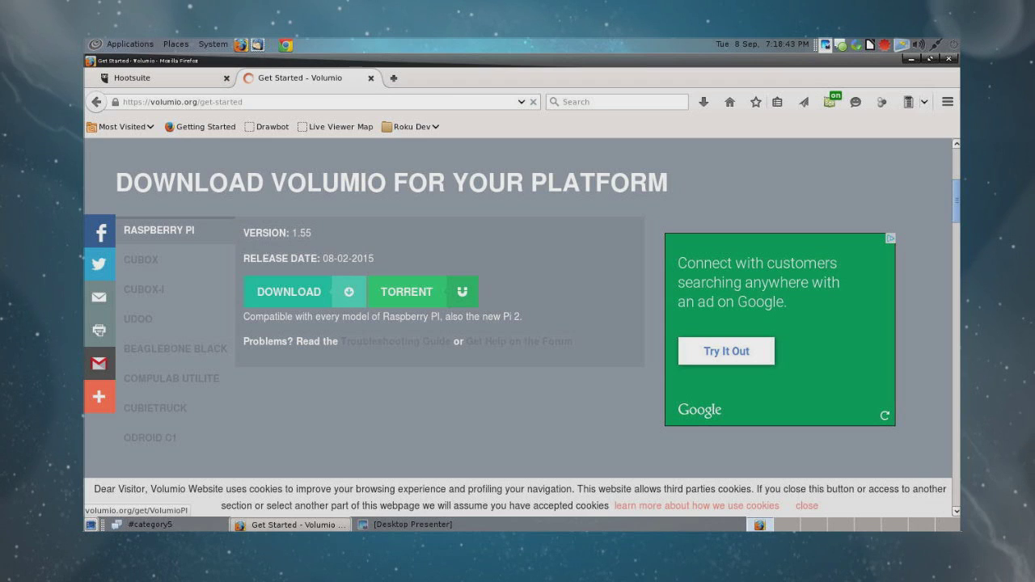
click(289, 291)
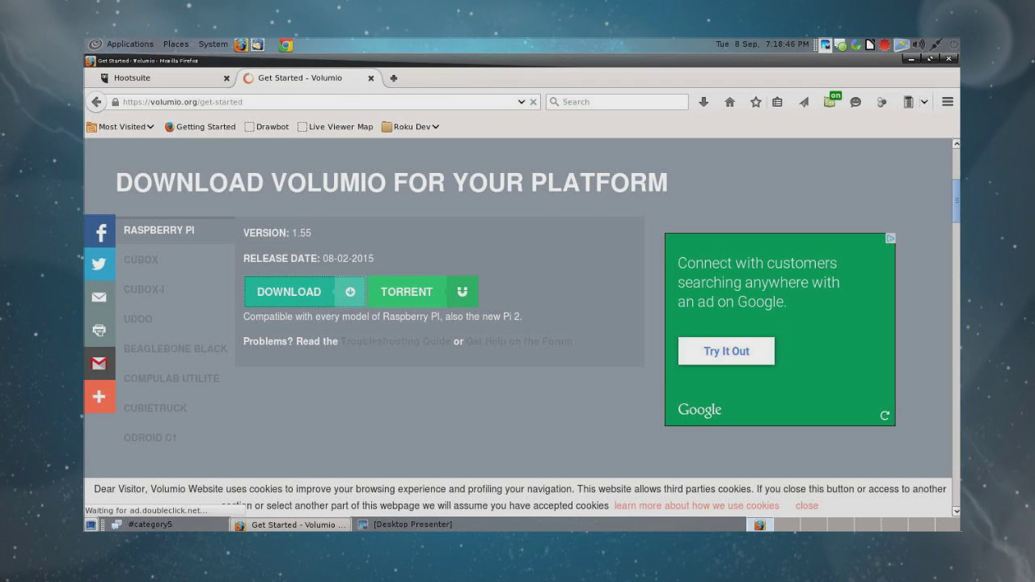
- Download the Raspberry Pi image and browse to its volumio folder through Places
click(175, 44)
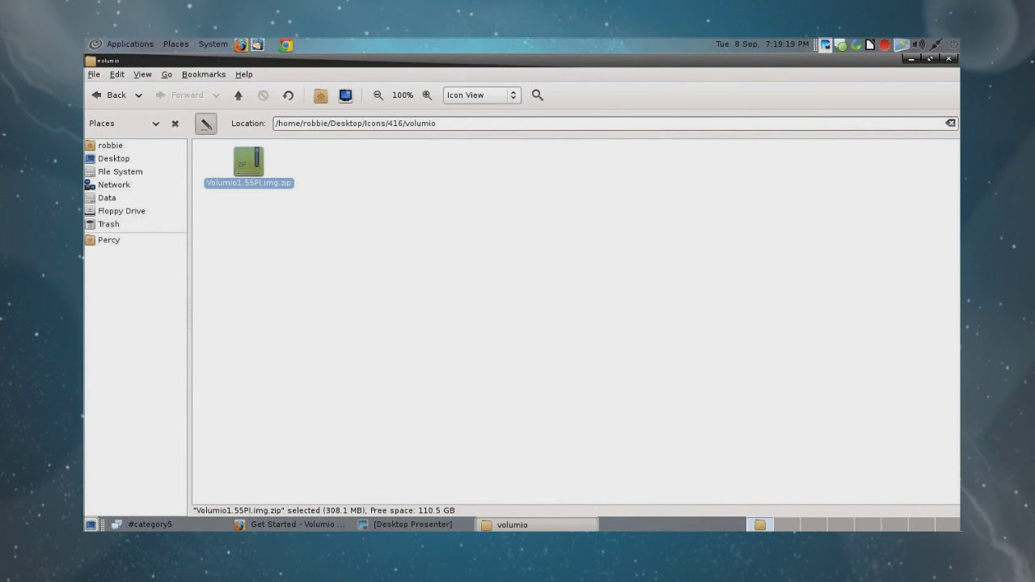
- Extract Volumio1.55PI.img.zip into its folder and open the resulting Volumio1.55PI.img
right_click(251, 166)
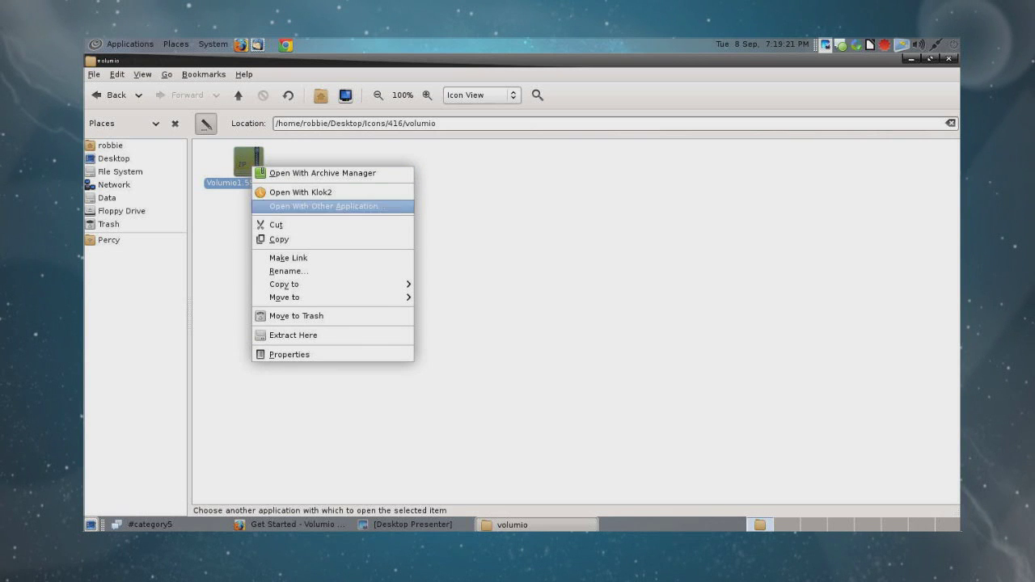
click(307, 335)
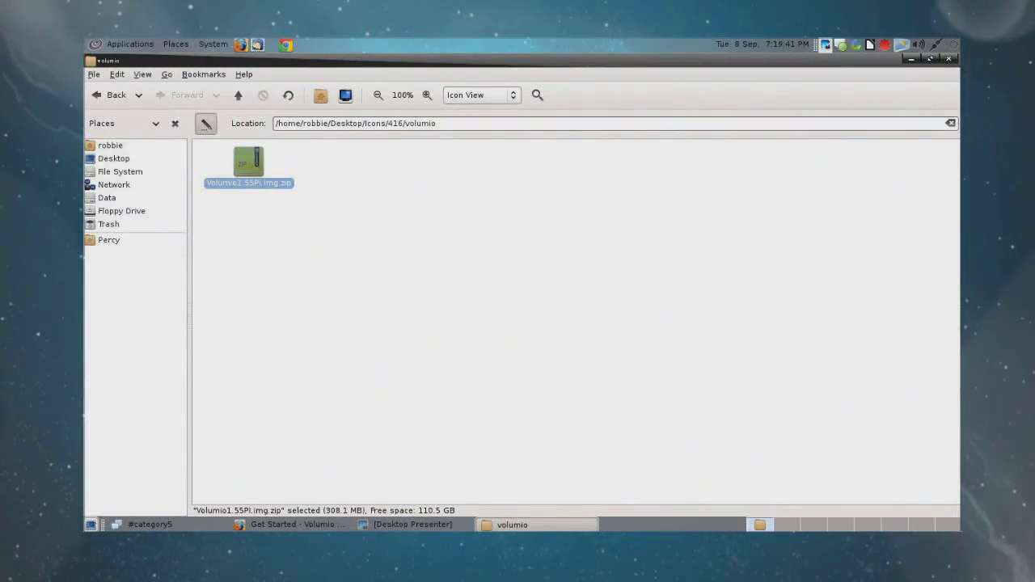
right_click(246, 163)
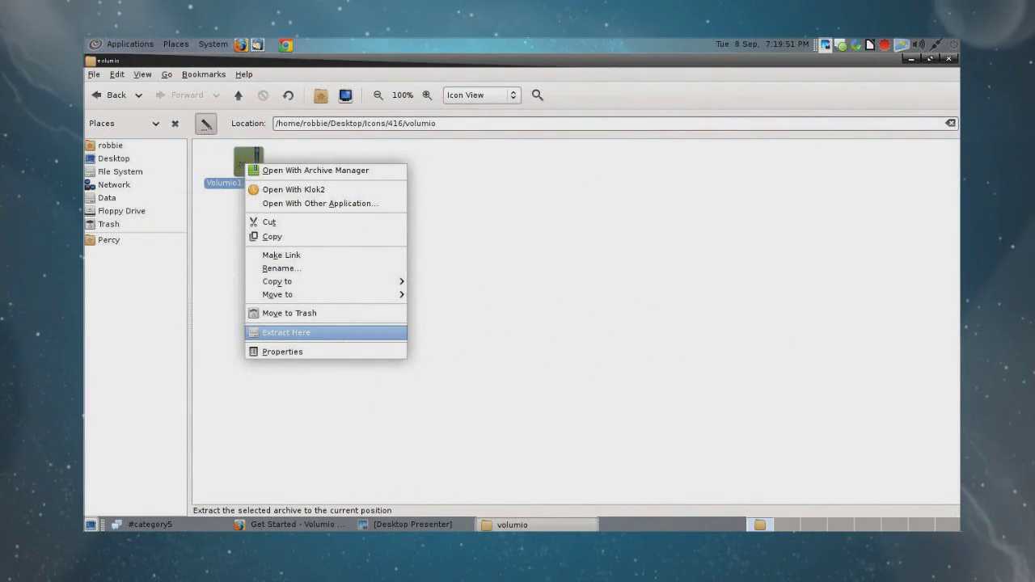
key(Return)
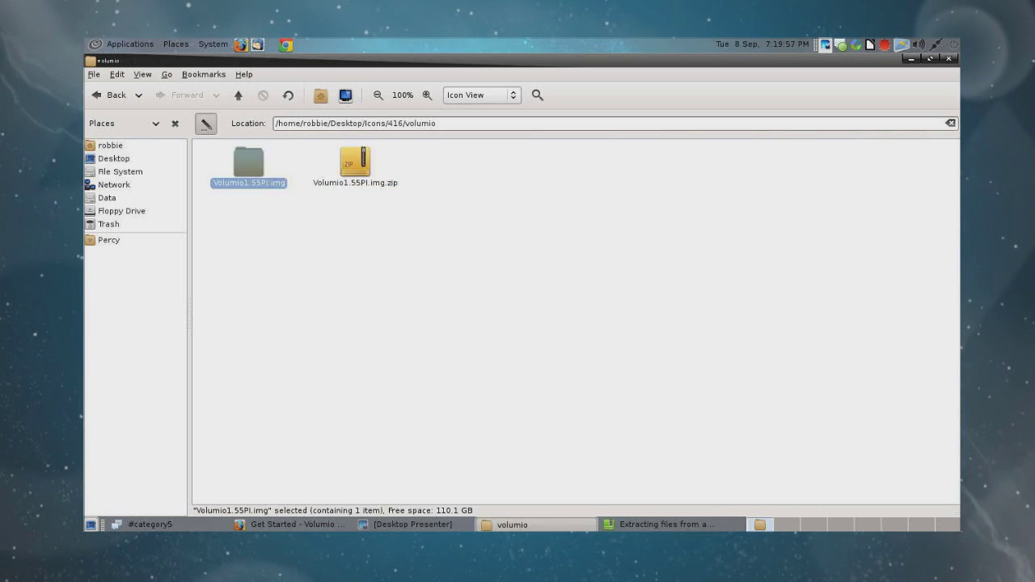
key(Return)
text(ls /dev/sd*)
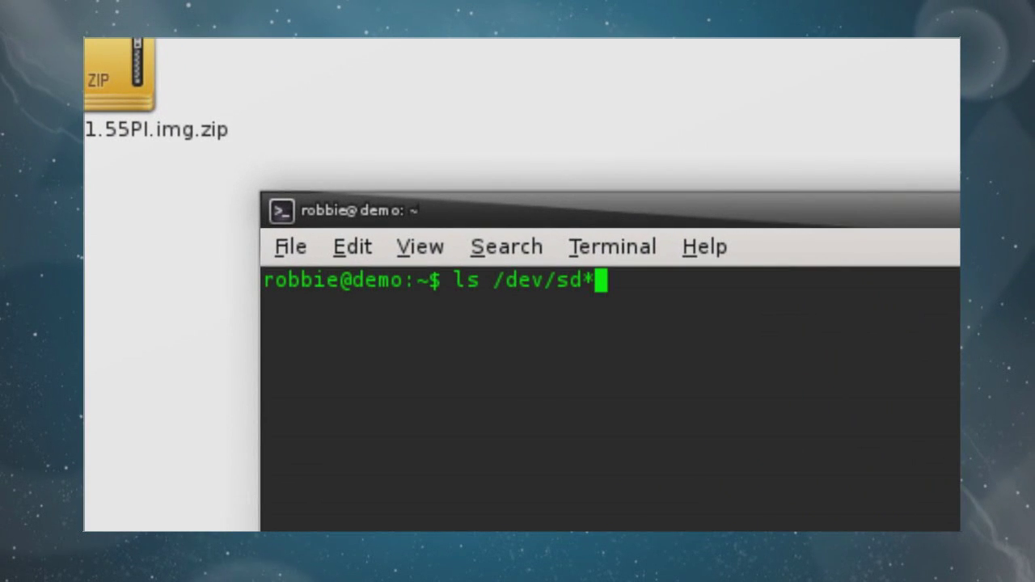
- Run ls /dev/sd* to list /dev/sda with its partitions, /dev/sdb and /dev/sdb1
key(Return)
text(cd ~/Desktop/Icons/416/)
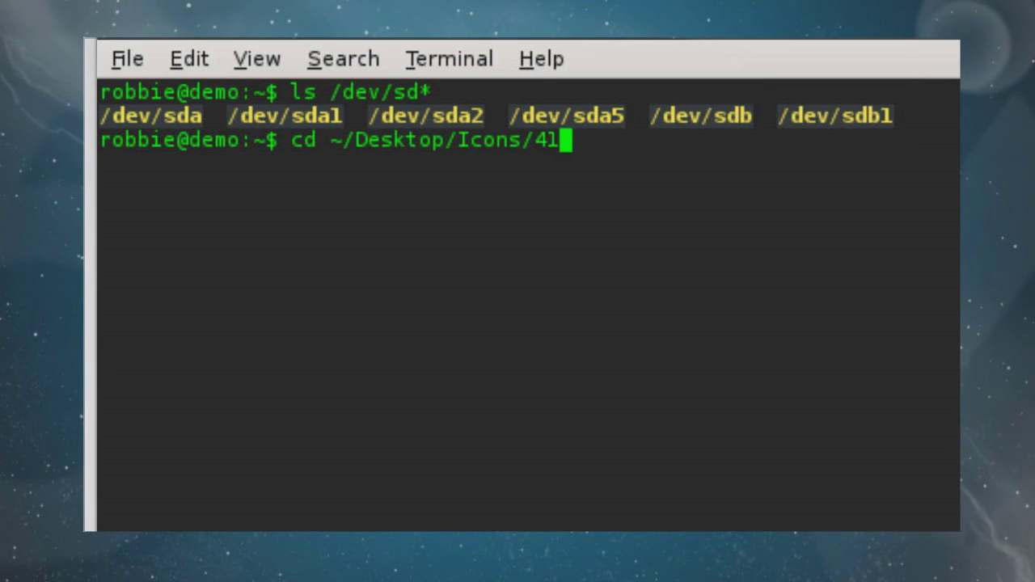
- Change into the 416 folder and then the volumio folder, listing each with ls
key(Return)
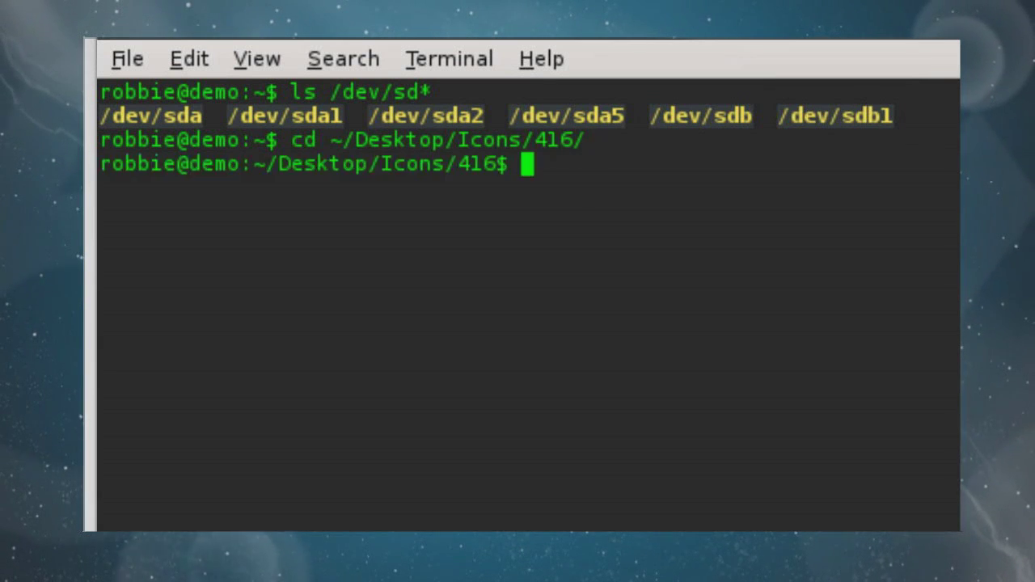
text(ls)
key(Return)
text(d vo)
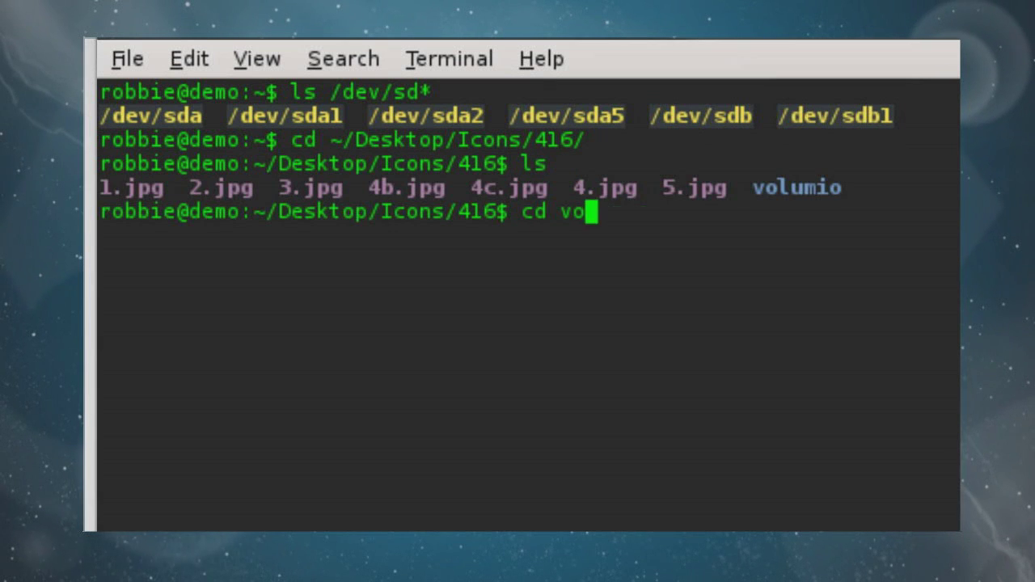
key(Tab)
key(Return)
text(ls)
key(Return)
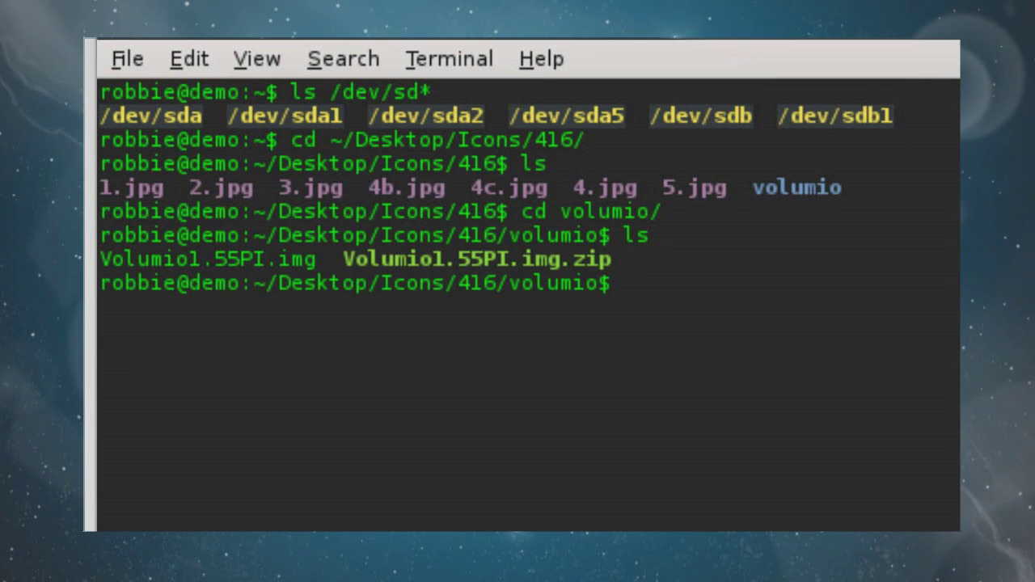
- Try cd into Volumio1.55PI.img, then run ls -lah showing the 1.7G image size
text(d Vo)
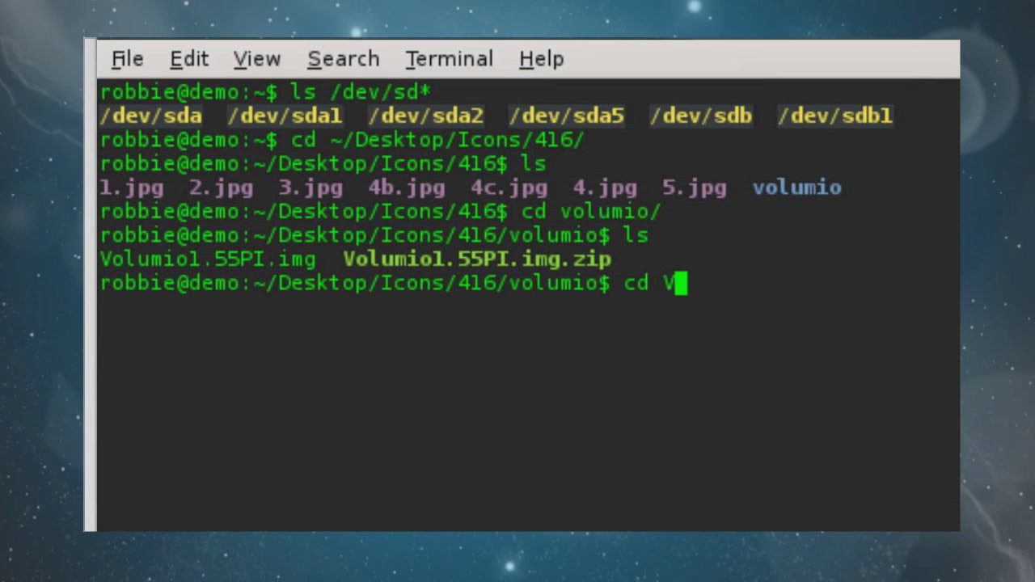
key(Tab)
key(Return)
text(ls)
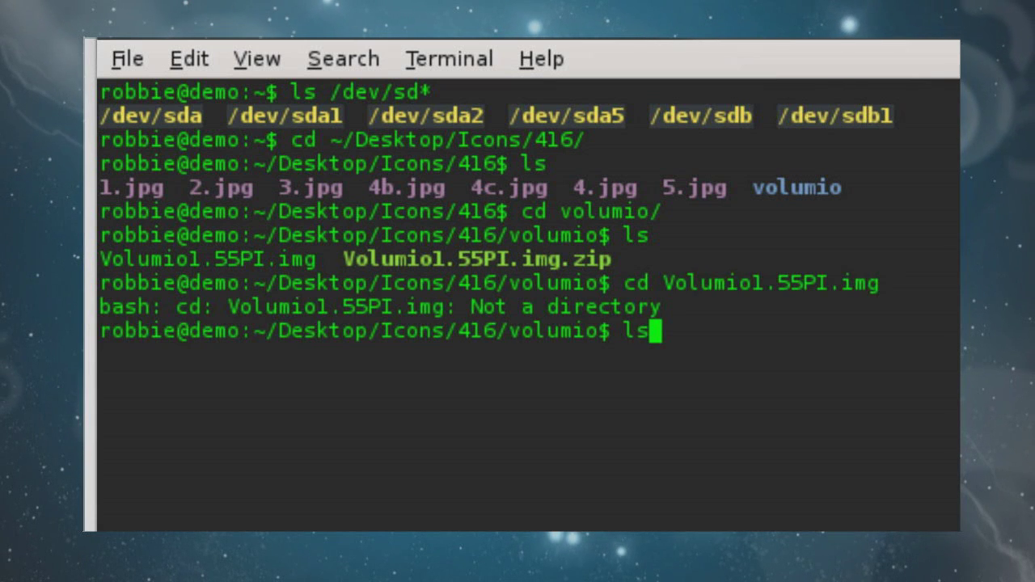
key(BackSpace)
key(BackSpace)
text(l)
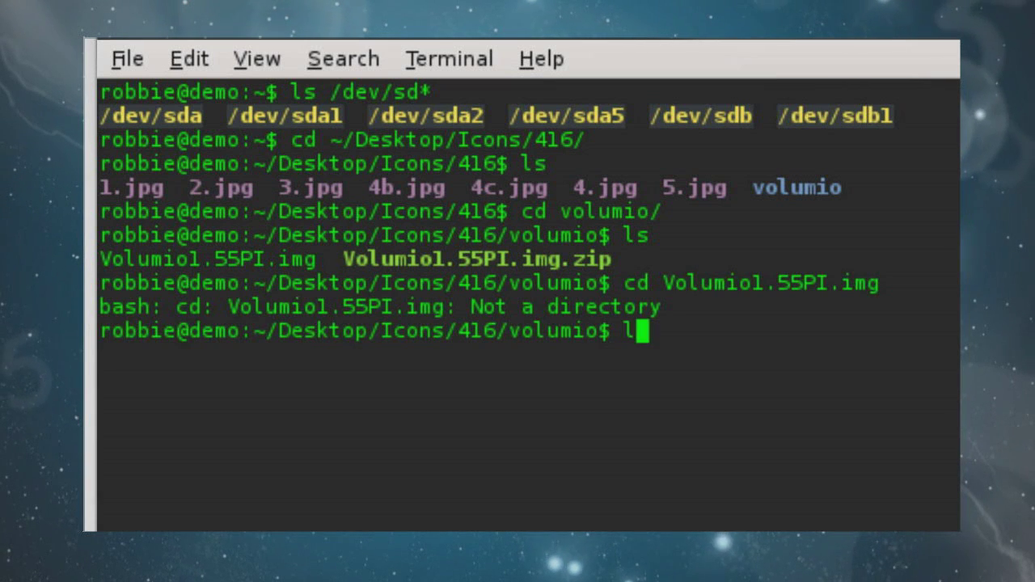
key(BackSpace)
text(ls -lah)
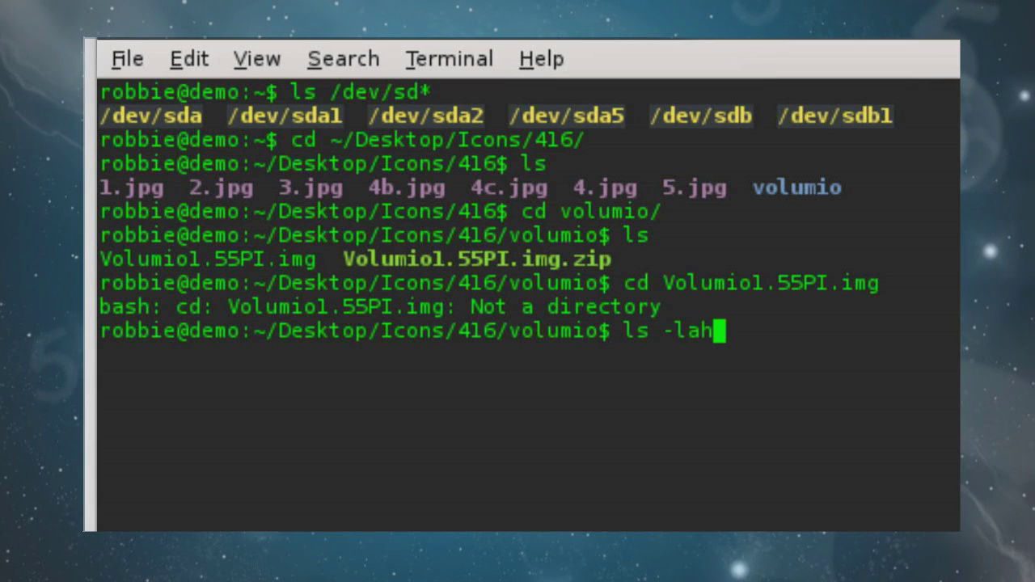
key(Return)
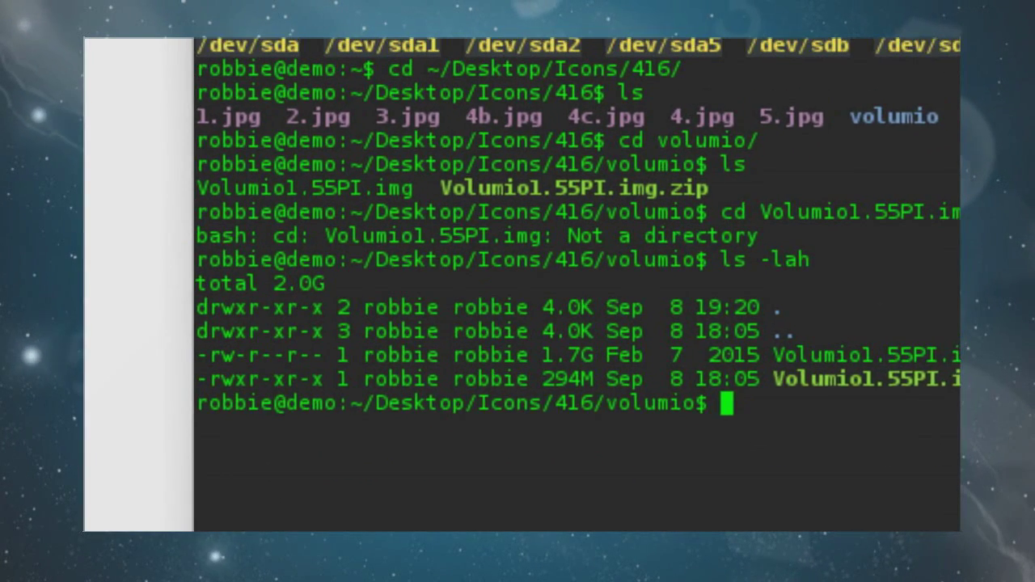
drag(556, 339, 631, 339)
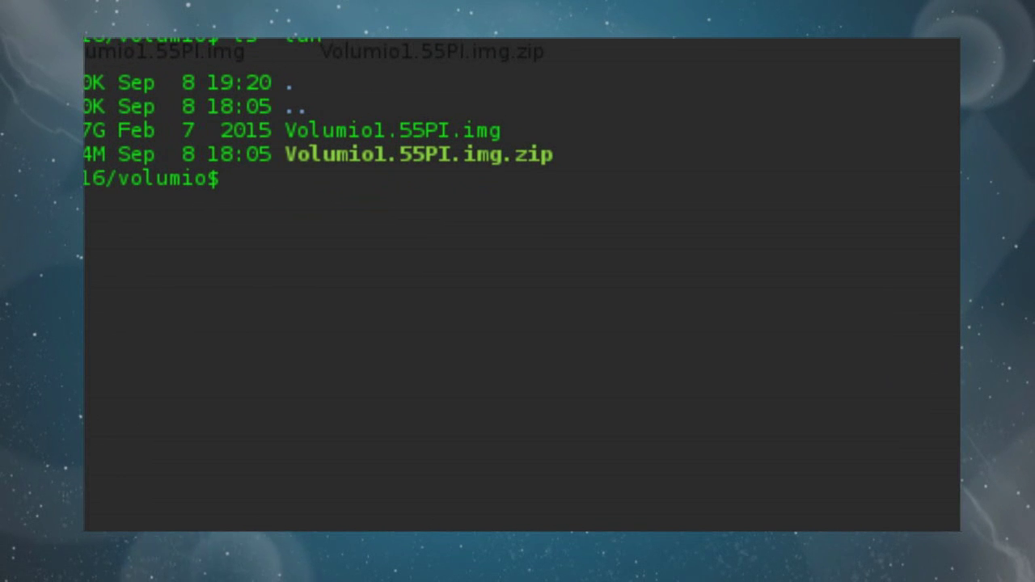
- Build the command sudo dd bs=1M if=Volumio1.55PI.img of=/dev/sdb
text(dd)
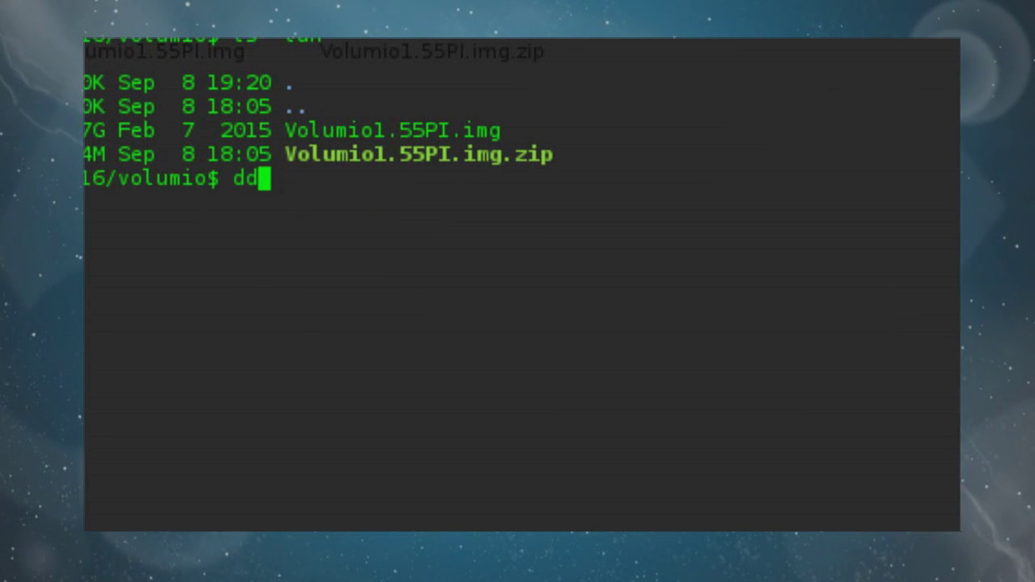
key(BackSpace)
key(BackSpace)
text(sudo)
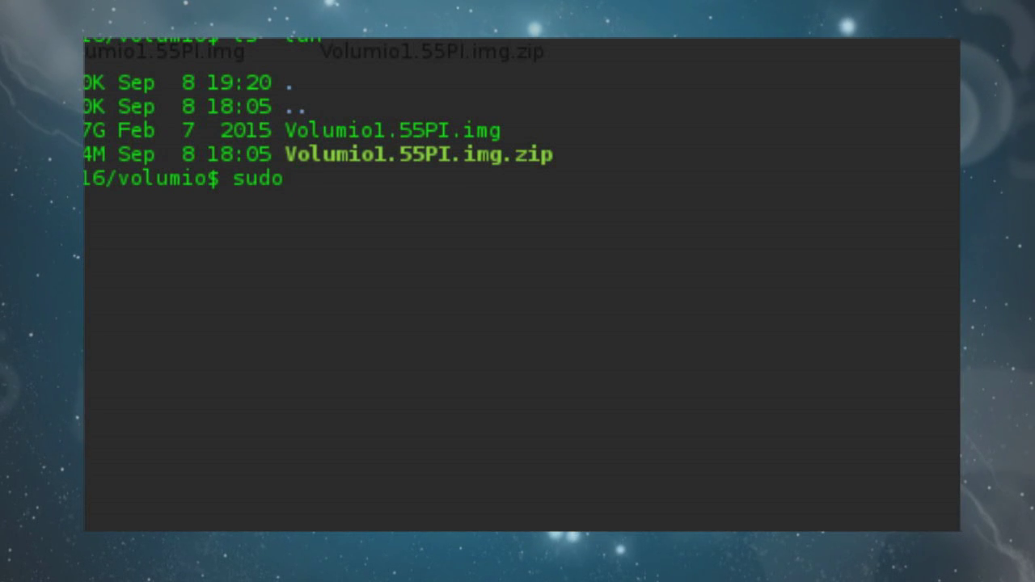
text( d)
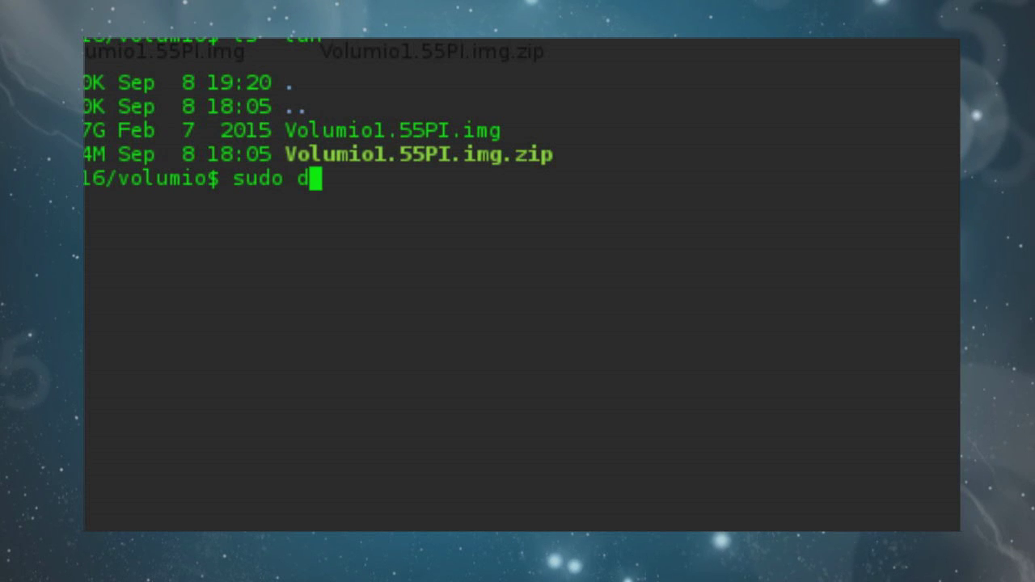
text(d bs=1M if=)
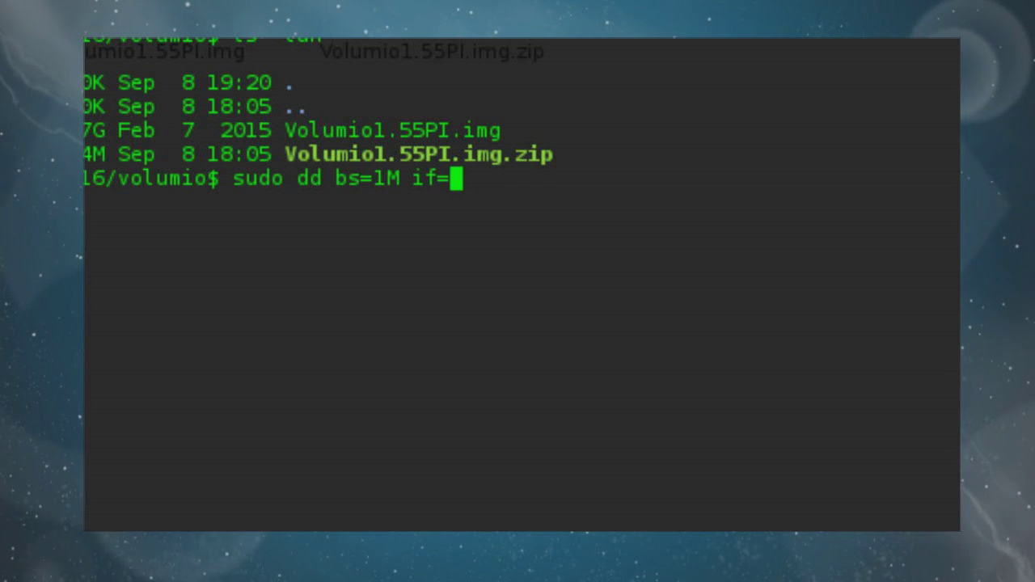
text(V)
key(Tab)
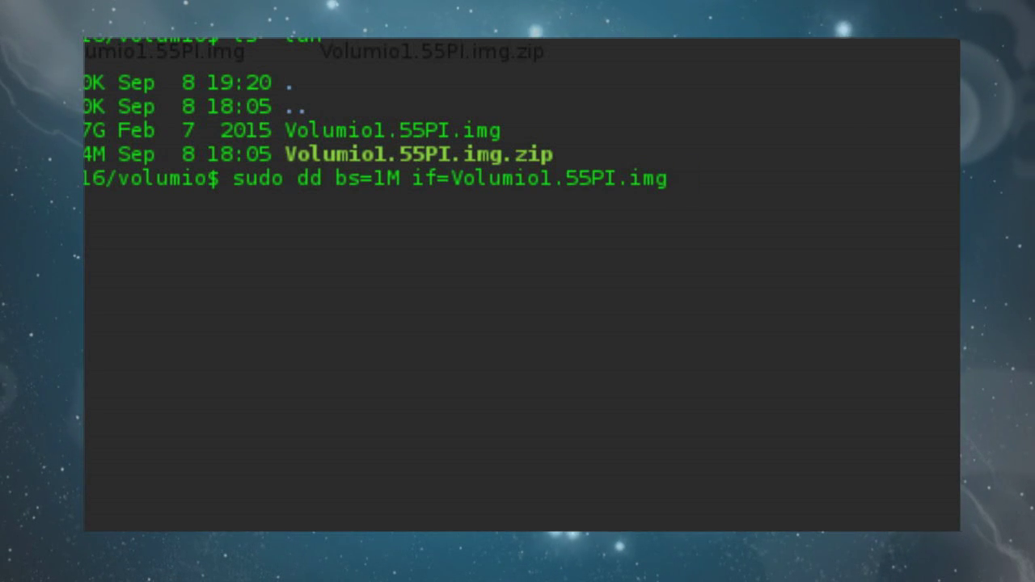
text(of=)
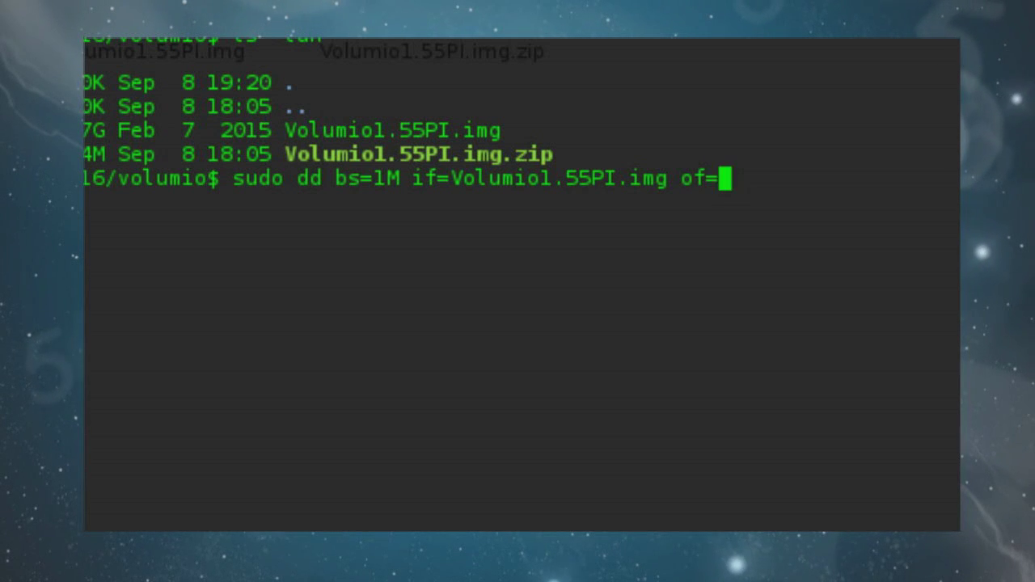
text(/dev/s)
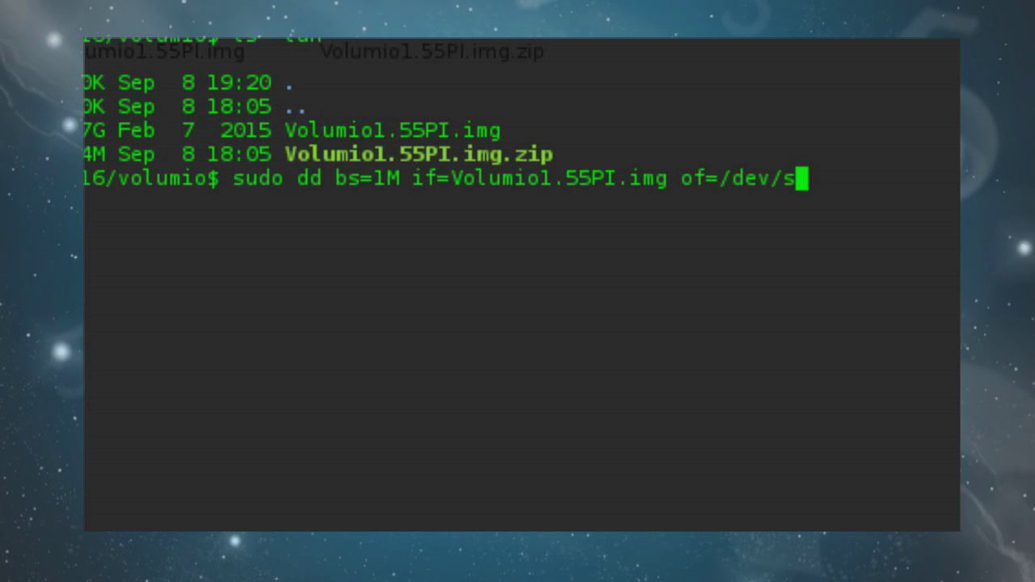
text(db)
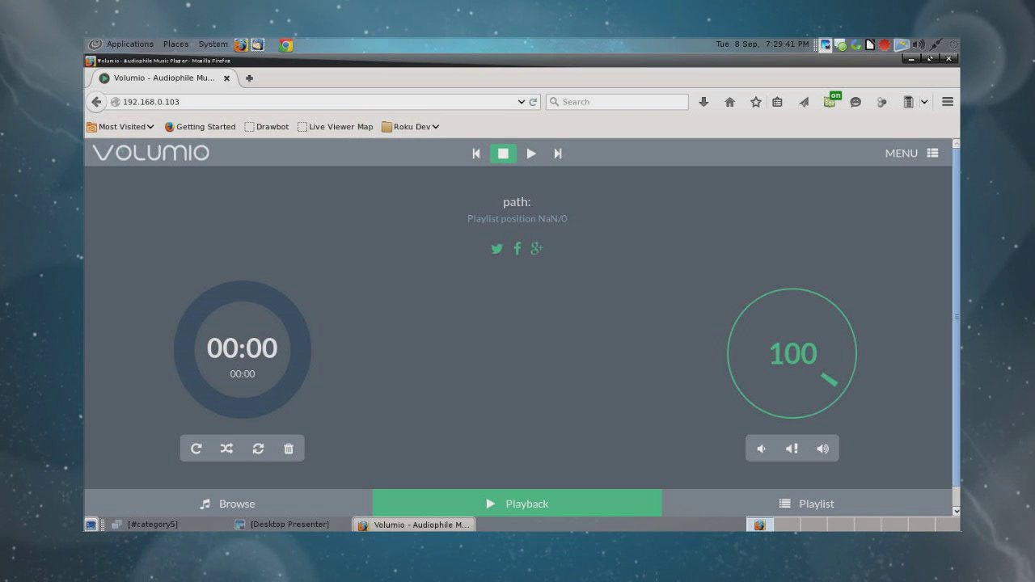
- Switch between Volumio's playlist, Browse and Playback tabs, ending on Playback
click(816, 503)
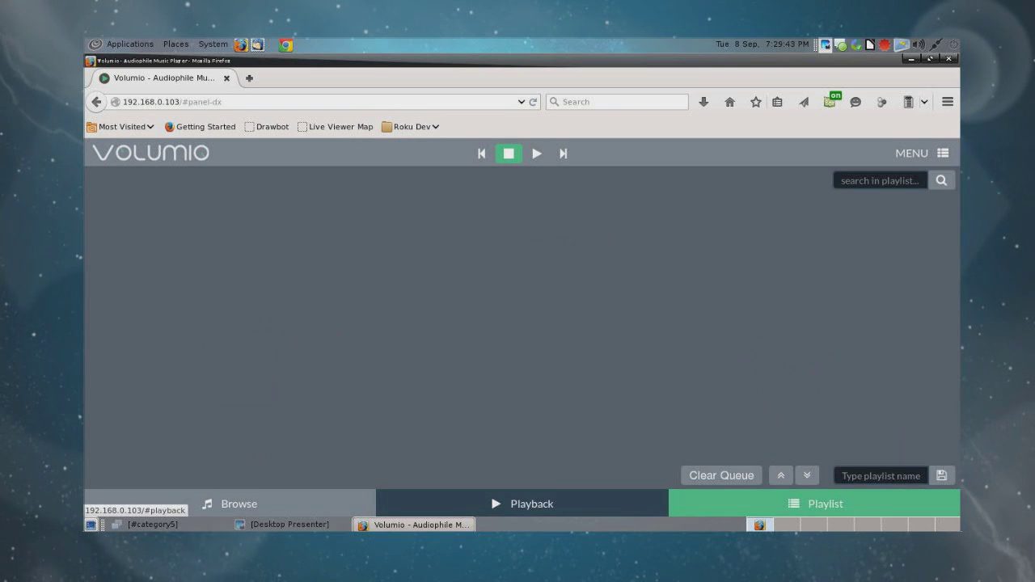
click(521, 503)
click(238, 503)
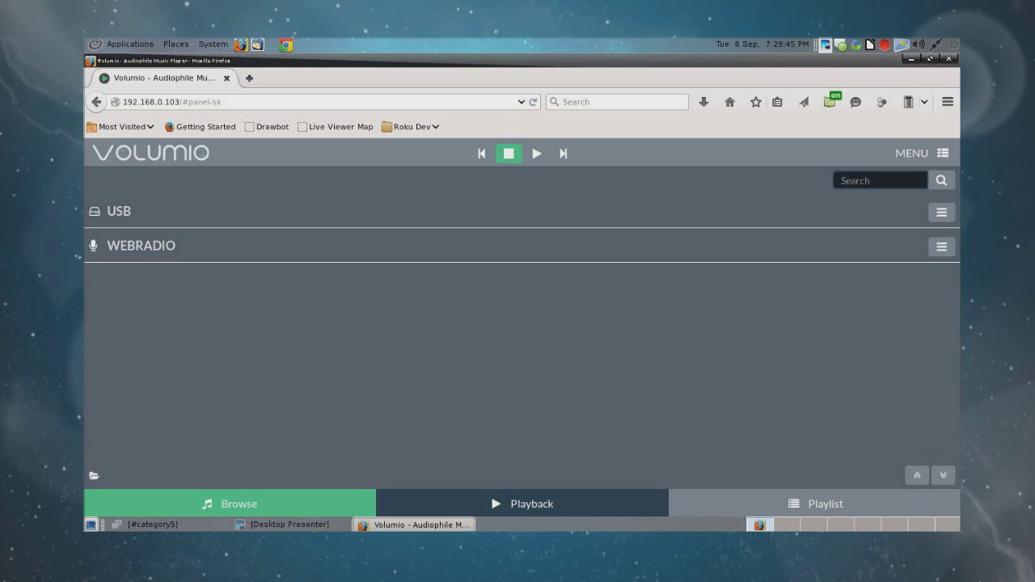
click(521, 503)
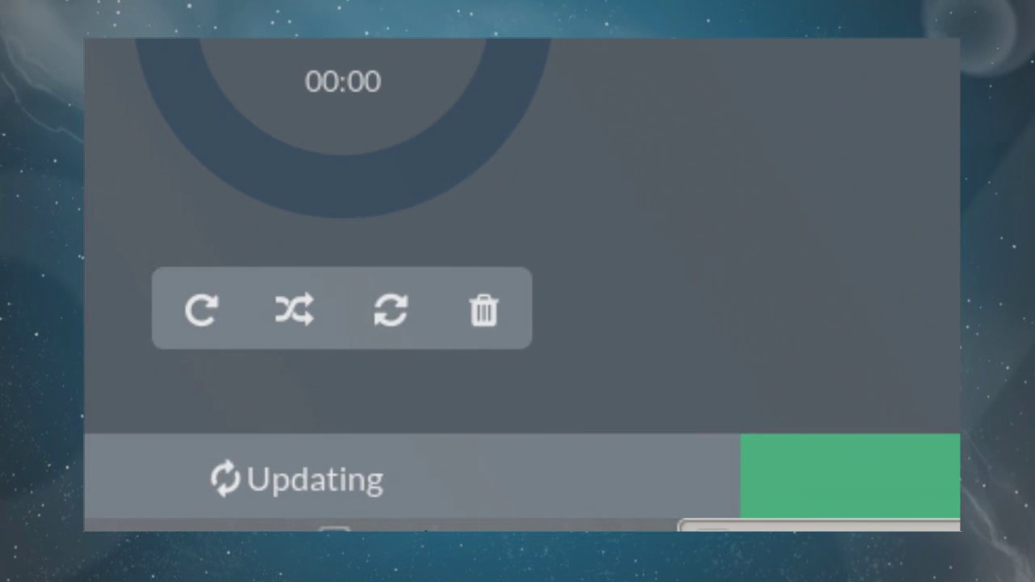
- Add jazz-samba_fJLi0eHu.mp3 from Browse > USB to the queue, then stop playback
click(242, 504)
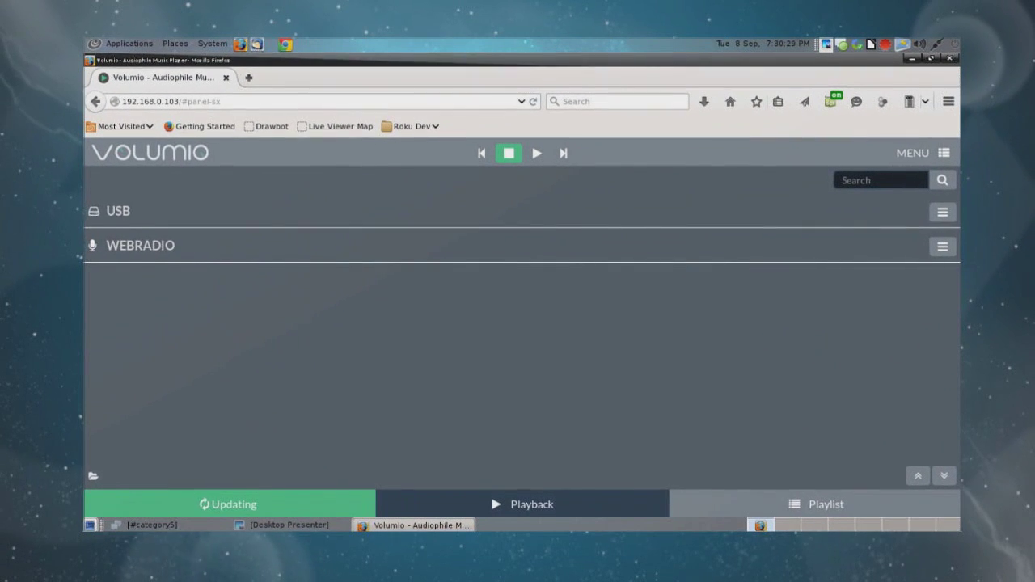
click(118, 210)
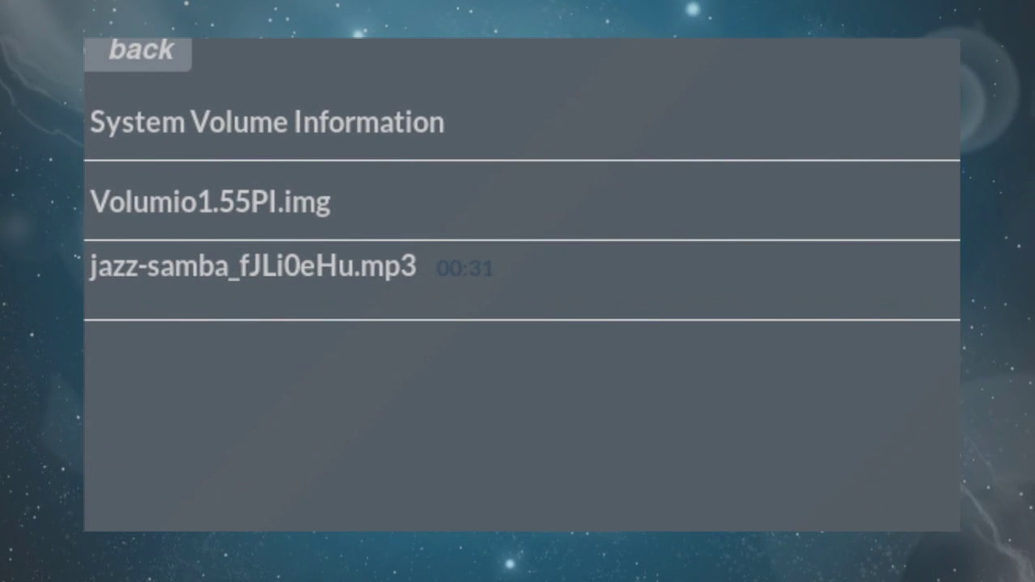
click(178, 279)
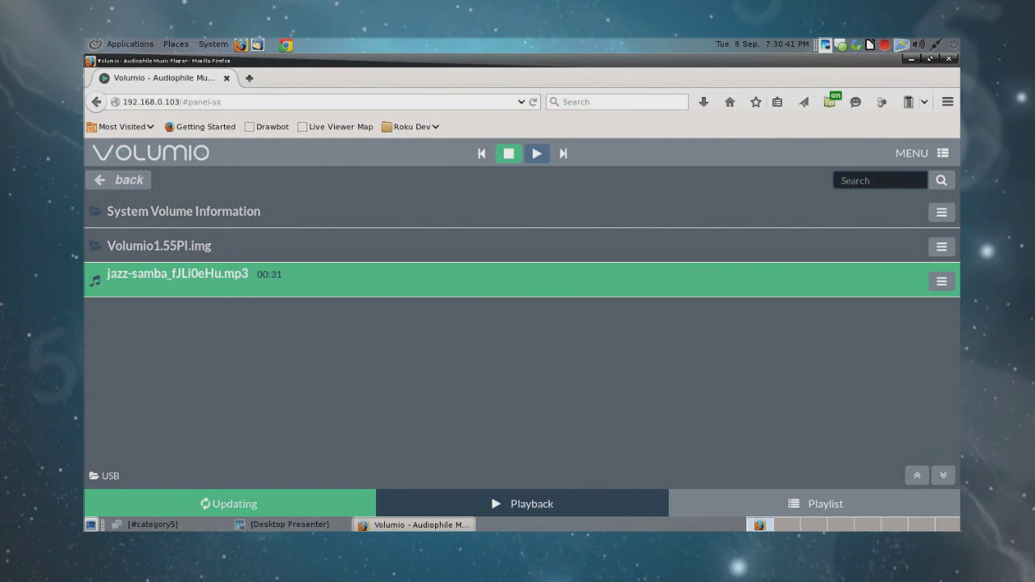
double_click(275, 274)
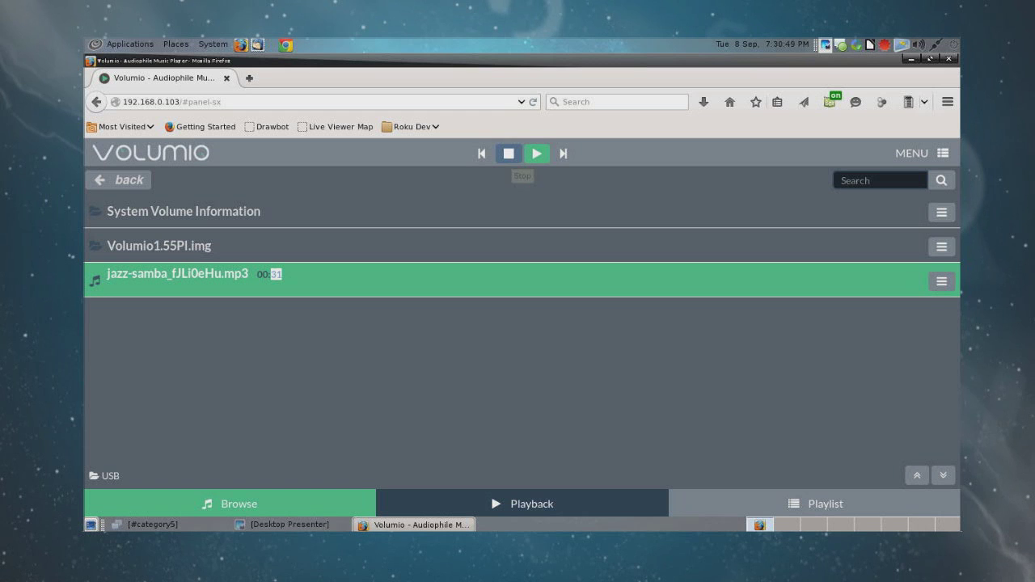
click(508, 153)
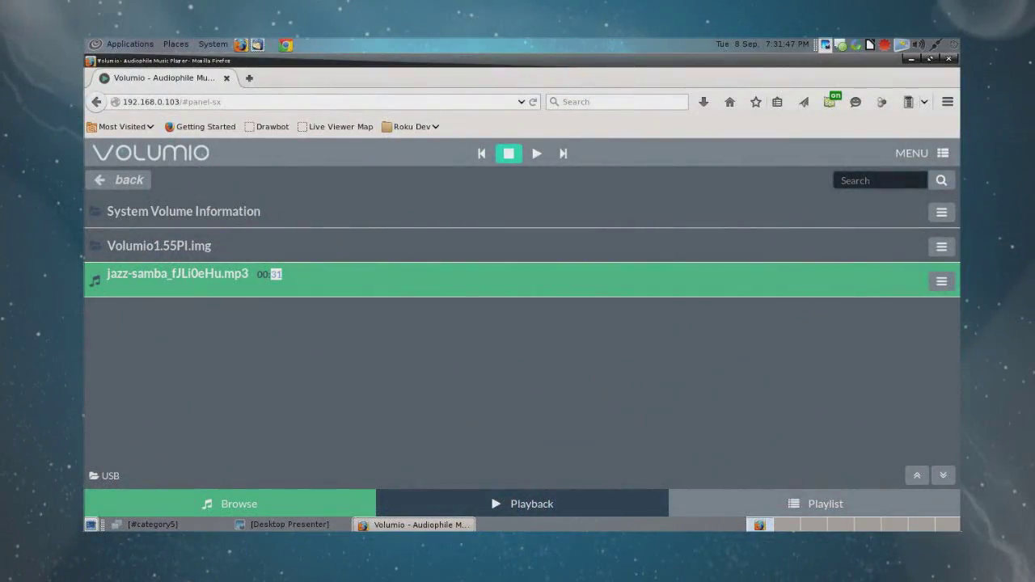
- From MENU, choose Turn off the player to reach the reboot option
click(922, 153)
click(898, 346)
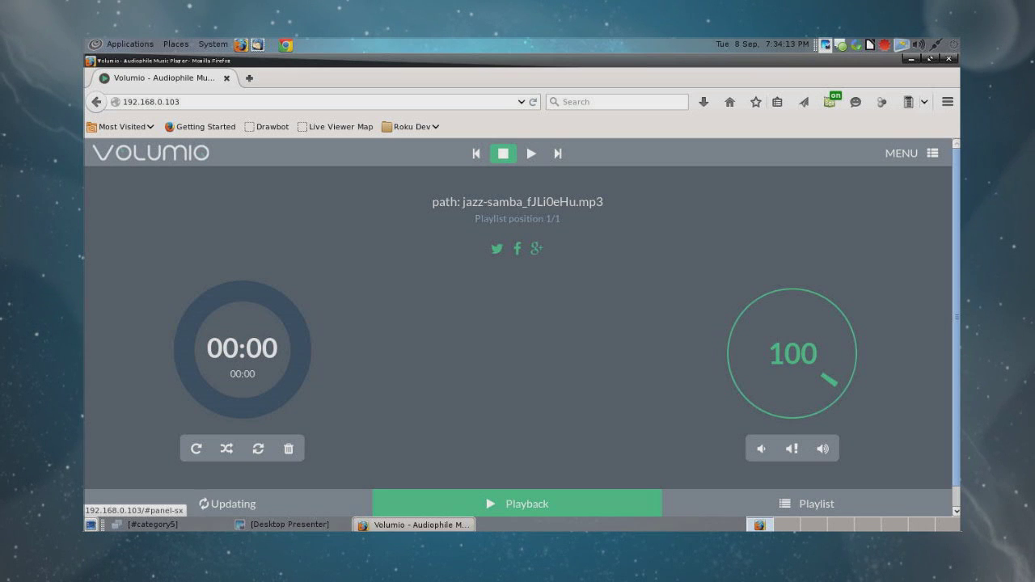
- Go back to the Browse (Updating) tab listing the USB and WEBRADIO sources
click(228, 503)
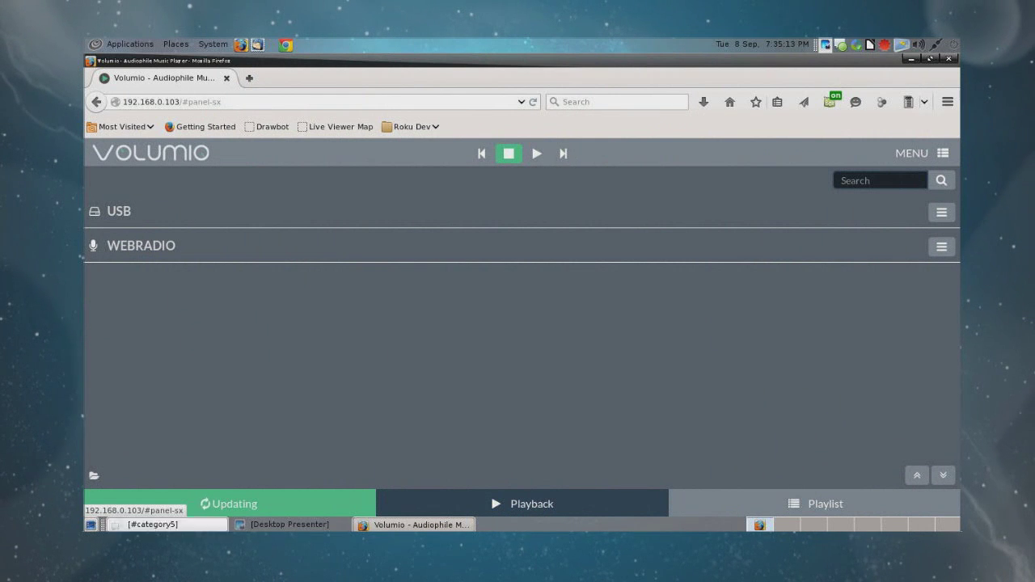
- Open the USB folder to see the jazz-samba mp3, then return to the top-level sources
click(119, 211)
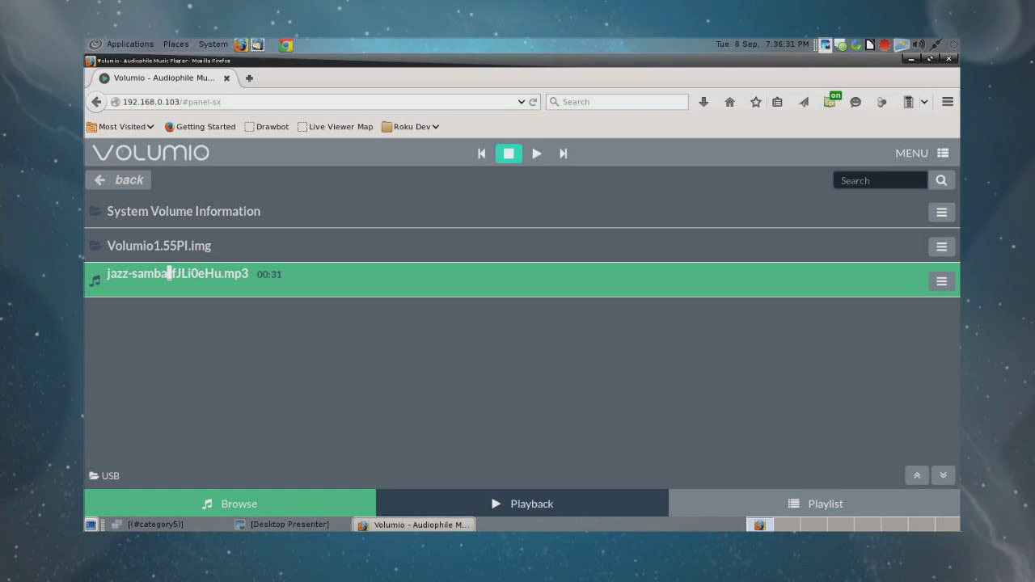
click(119, 180)
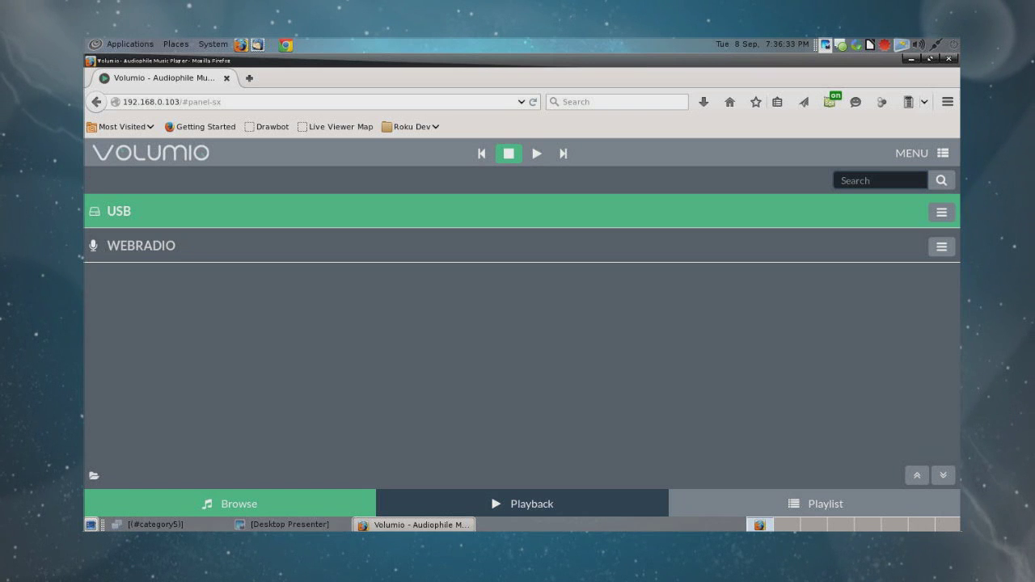
- Open WEBRADIO and scroll through the list of radio stations
click(141, 245)
scroll(518, 323, up, 2)
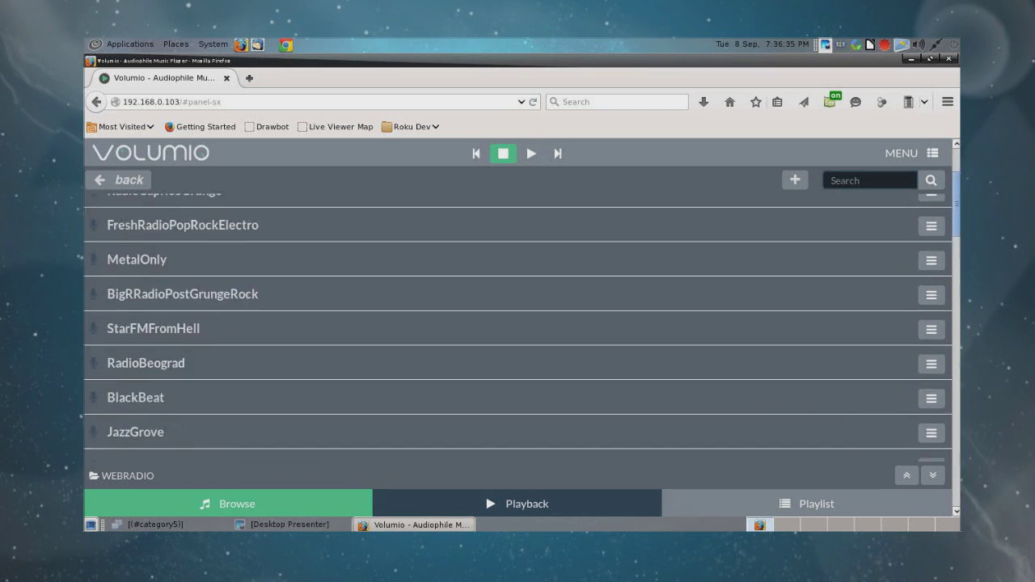
scroll(517, 323, down, 5)
scroll(518, 323, down, 5)
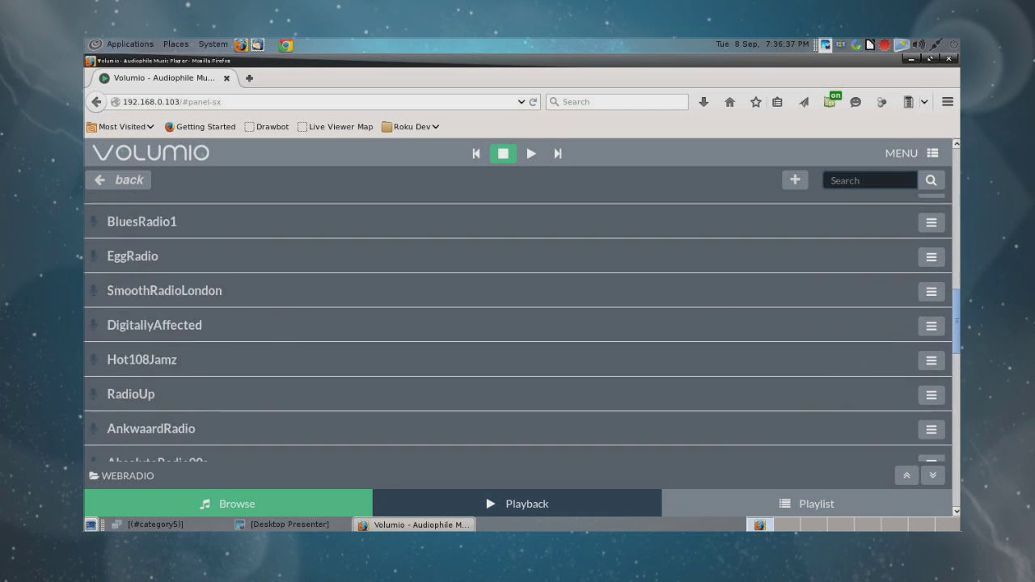
- Return to the source list and load the MENU > Library settings page (sources.php)
click(119, 179)
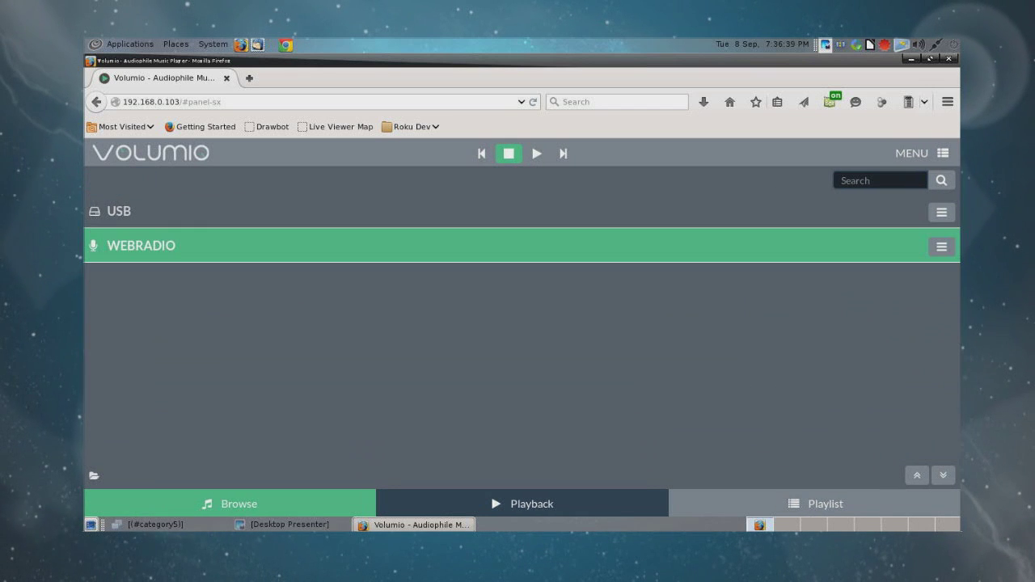
click(919, 153)
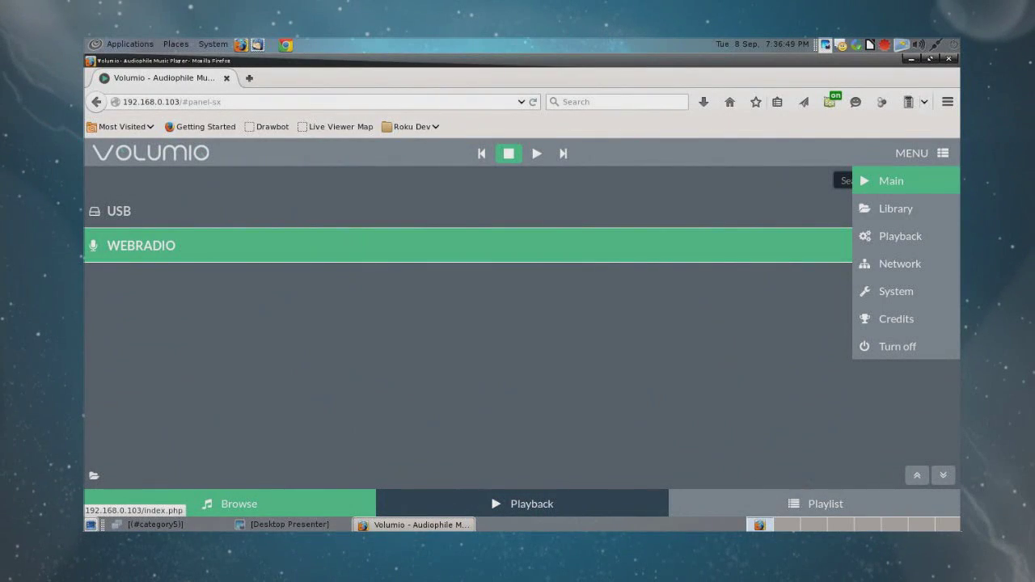
click(895, 209)
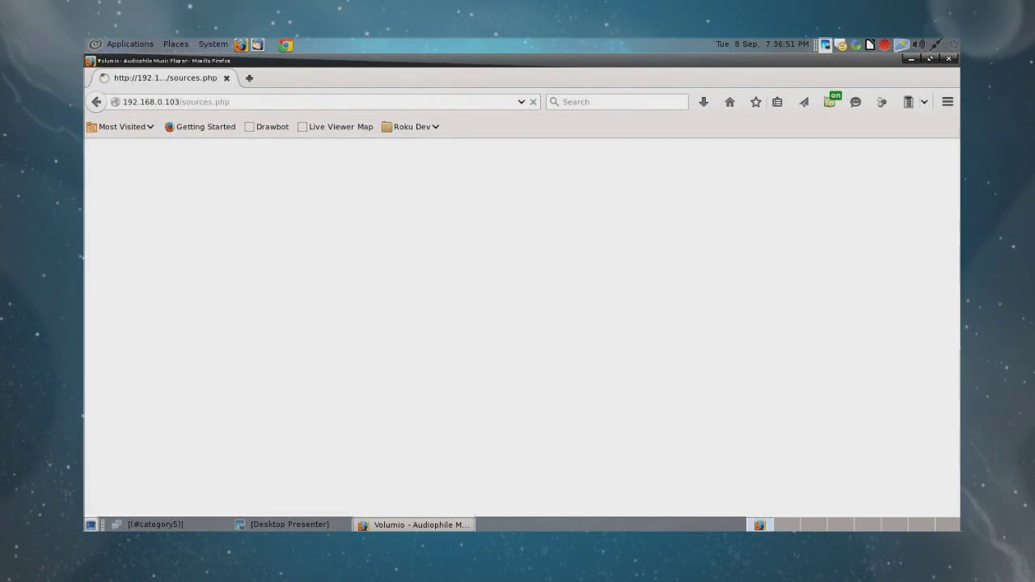
- Scroll the Library page and open the ADD NEW MOUNT form at its Source name field
scroll(518, 323, down, 1)
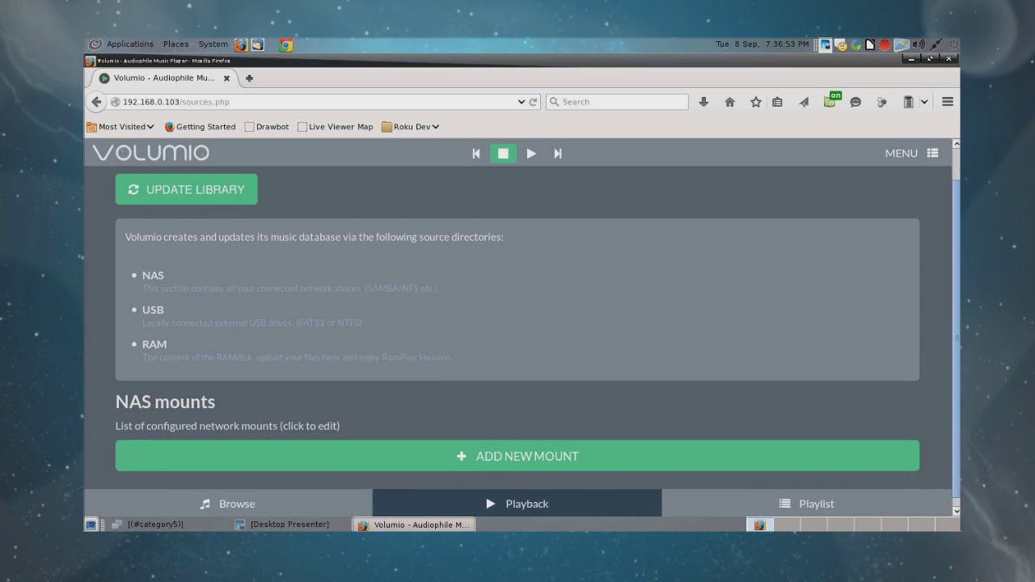
scroll(517, 323, up, 1)
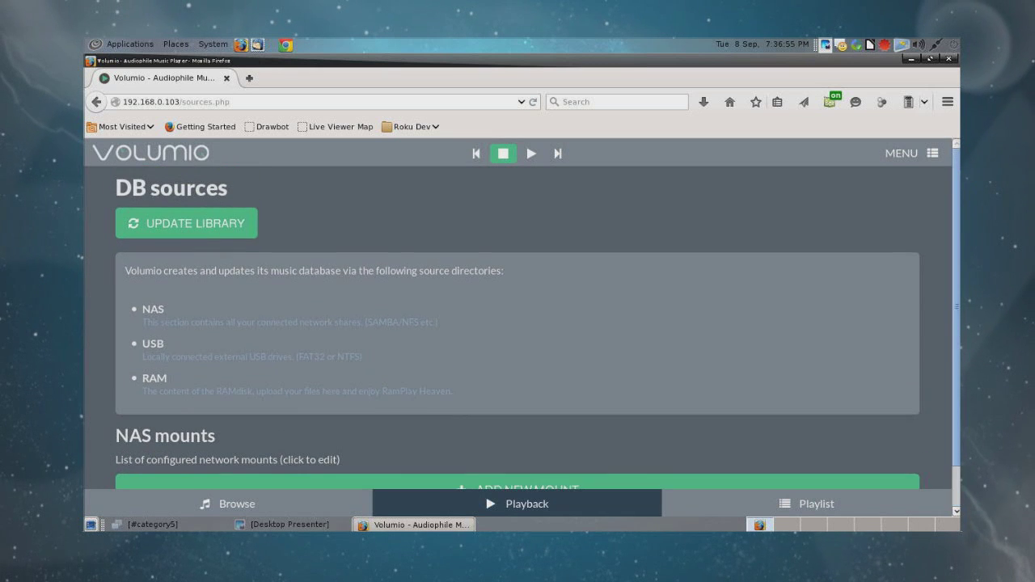
scroll(517, 324, down, 1)
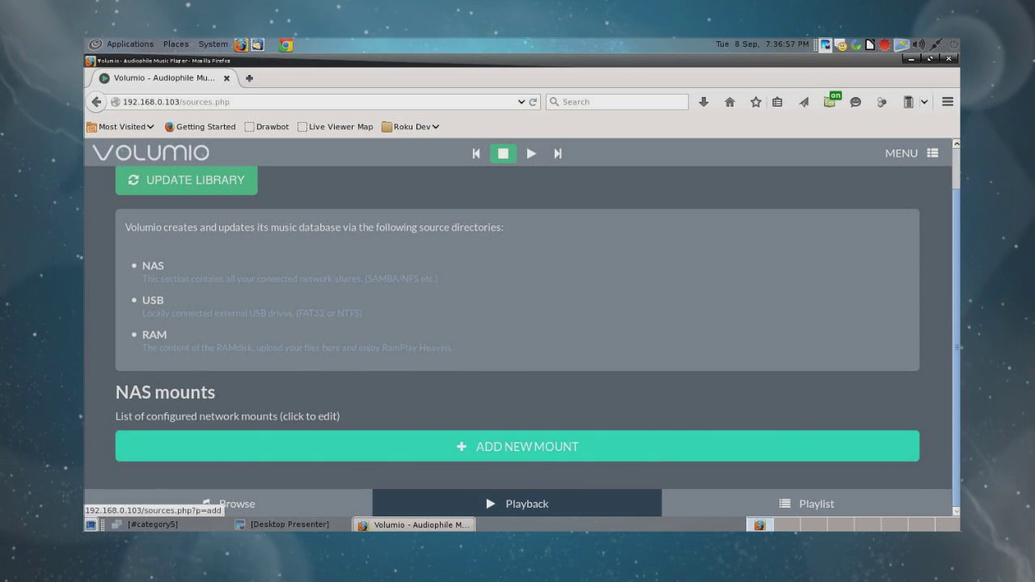
click(517, 447)
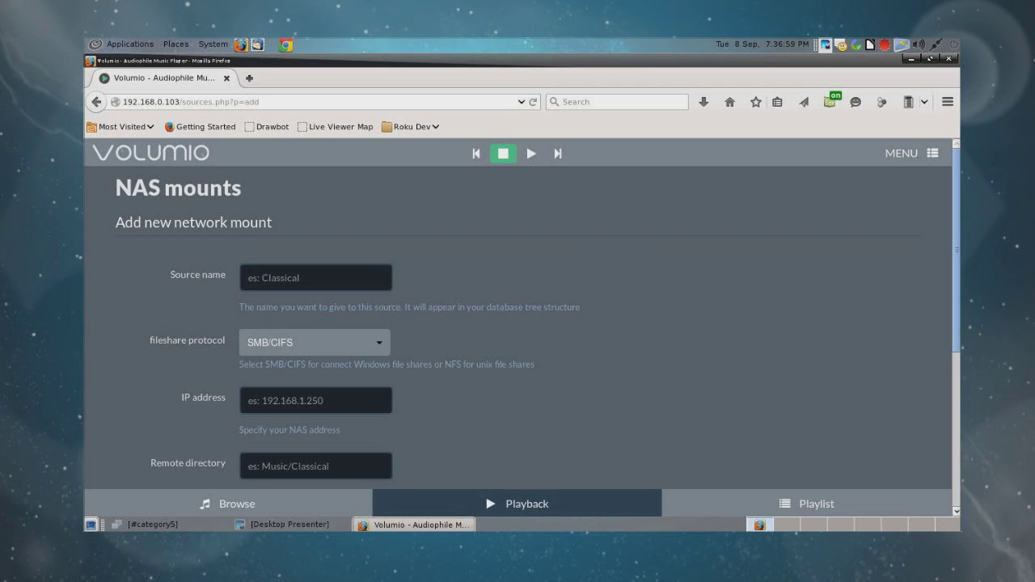
scroll(518, 323, down, 1)
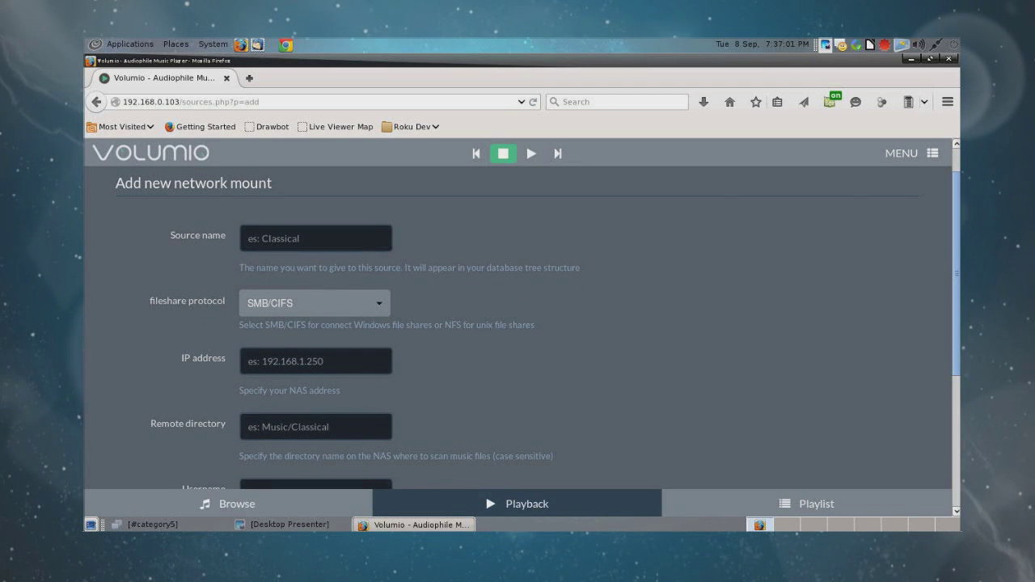
click(316, 238)
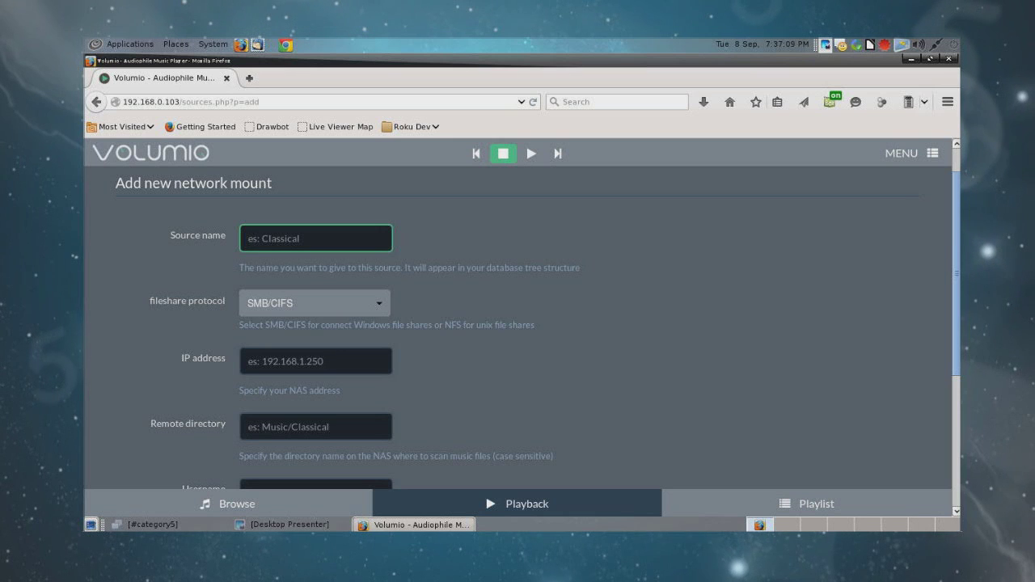
- Compare the NFS option and keep SMB/CIFS as the share protocol
key(Tab)
scroll(518, 323, down, 2)
key(alt+Down)
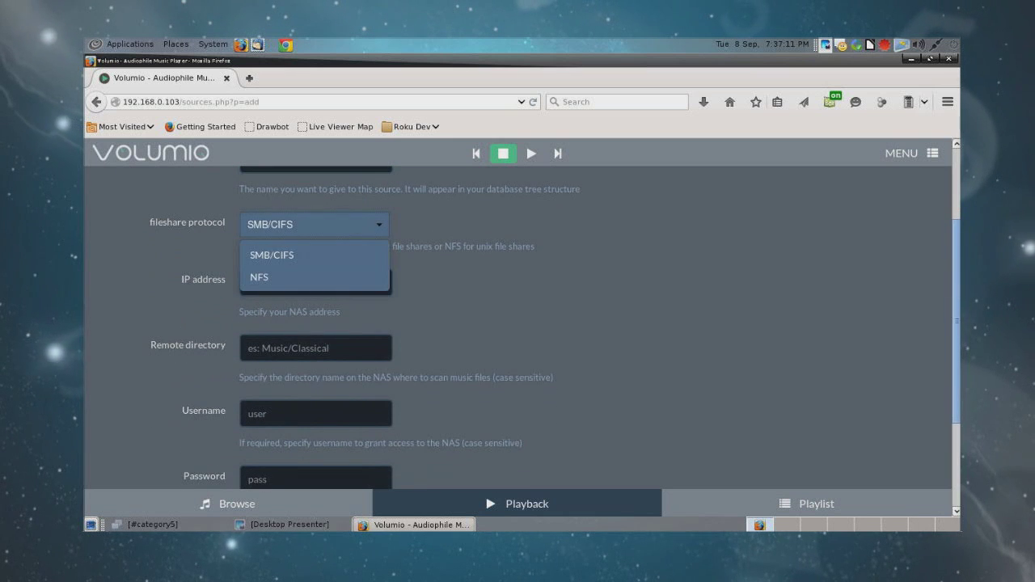
key(Down)
key(Up)
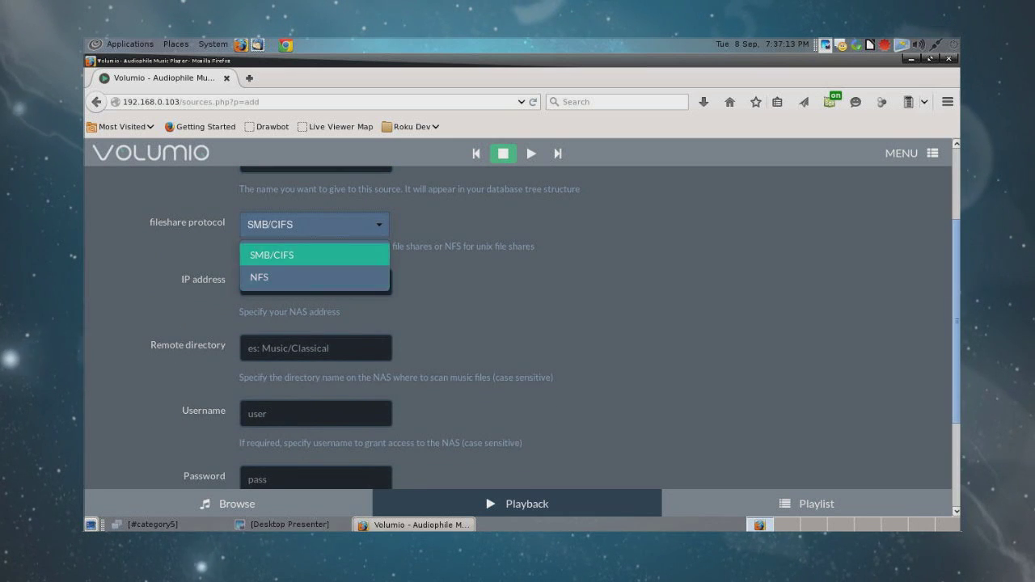
key(Down)
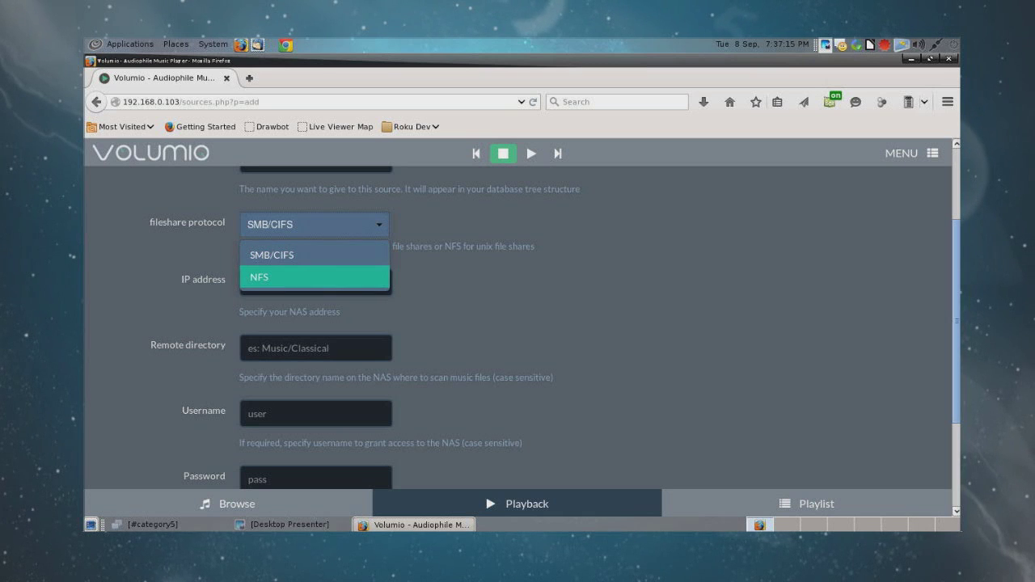
key(Up)
key(Return)
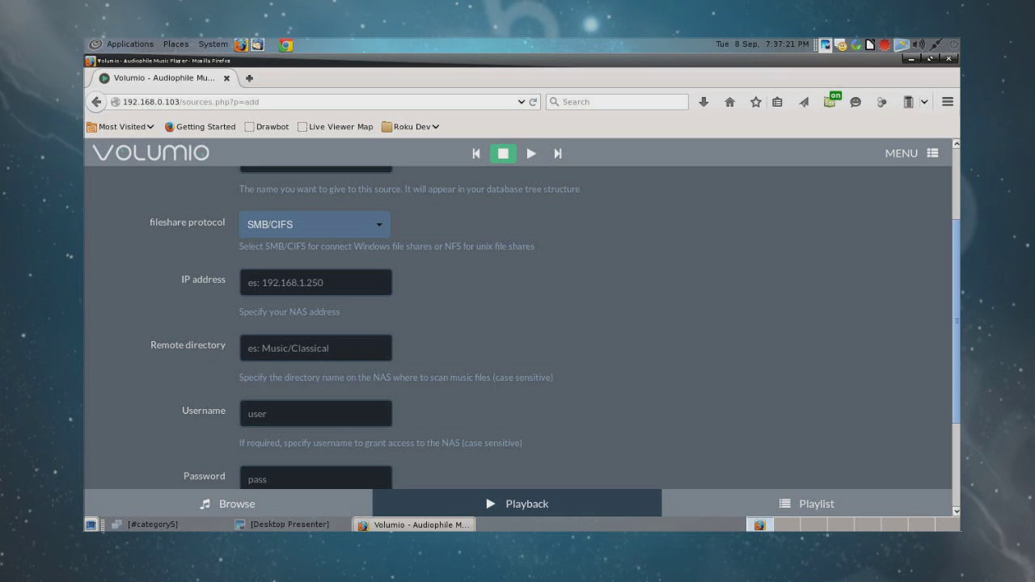
- Step past the IP, directory and password fields without saving, then reopen the USB folder
key(Tab)
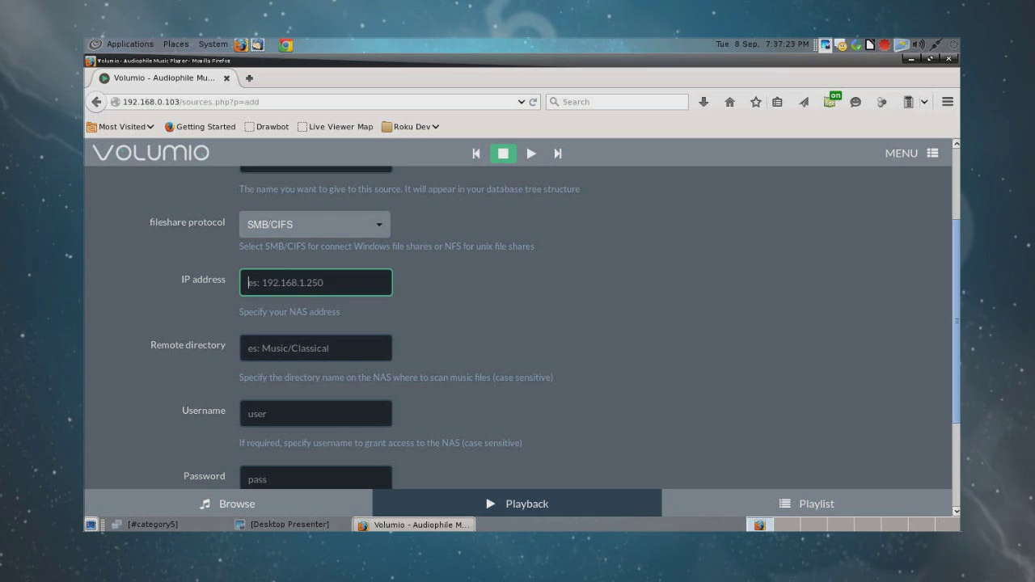
key(Tab)
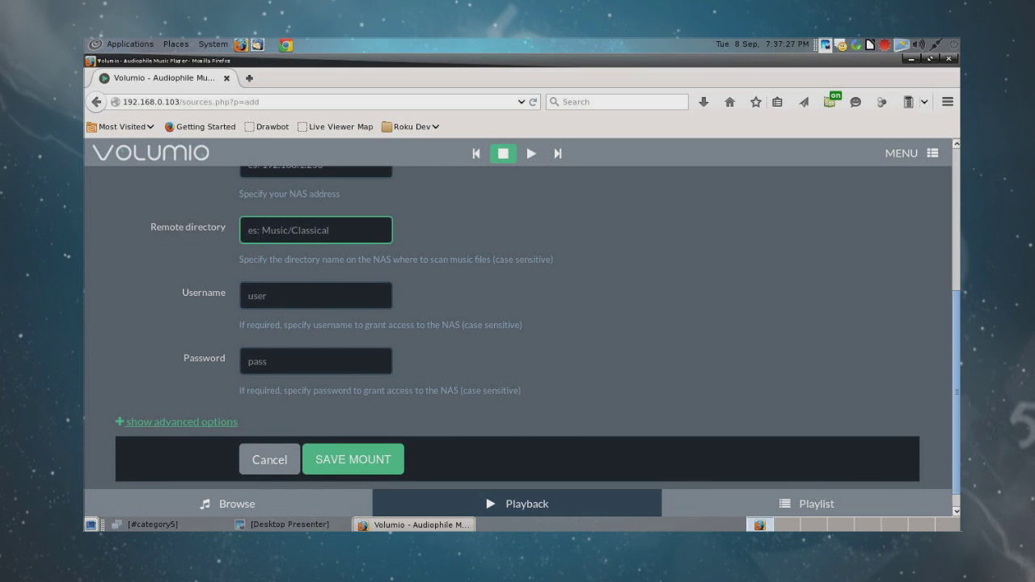
key(Tab)
key(Tab)
key(Tab)
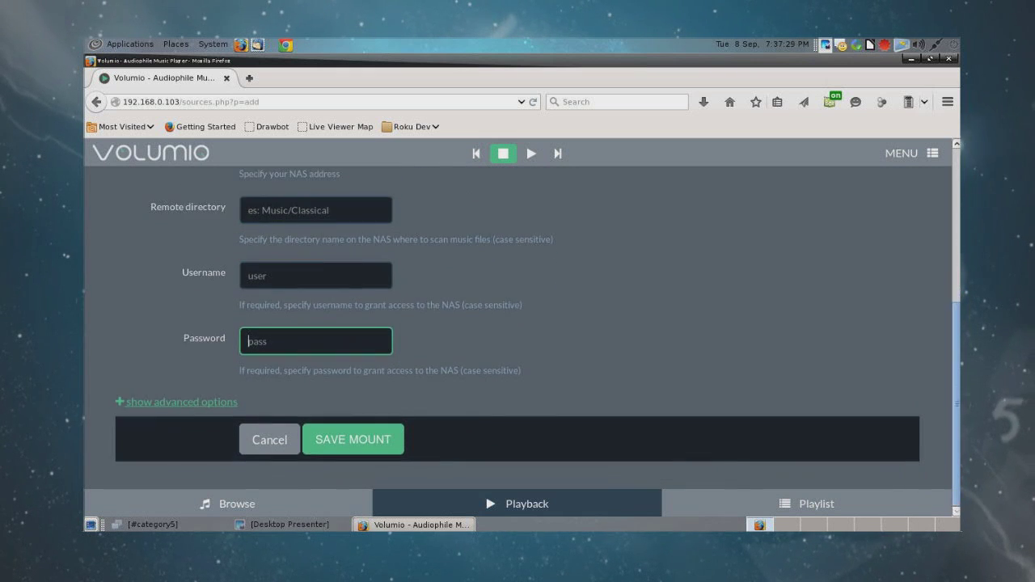
key(Home)
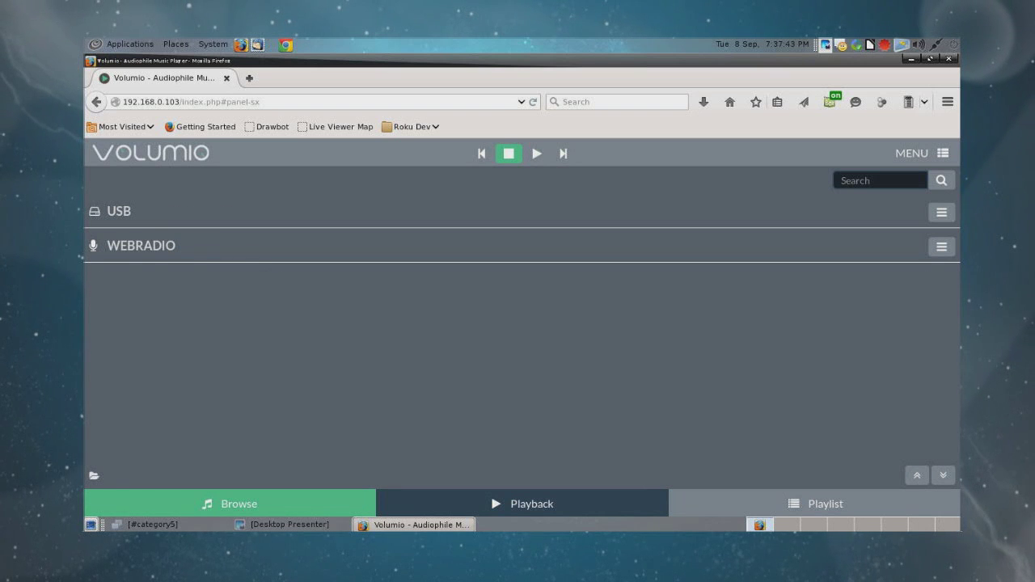
click(119, 212)
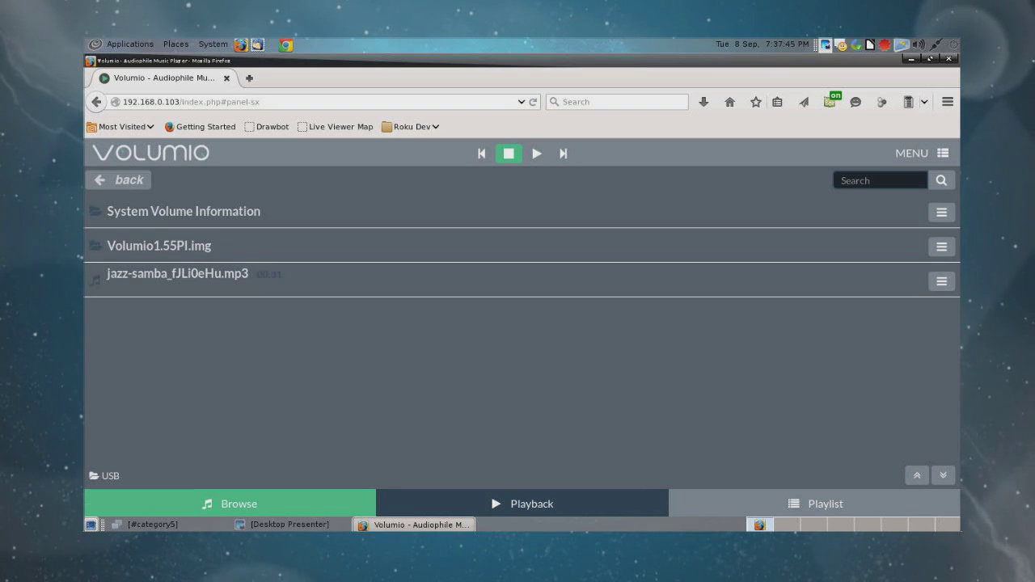
- Remove two entries from the play queue, leaving only jazz-samba_fJLi0eHu.mp3
click(824, 503)
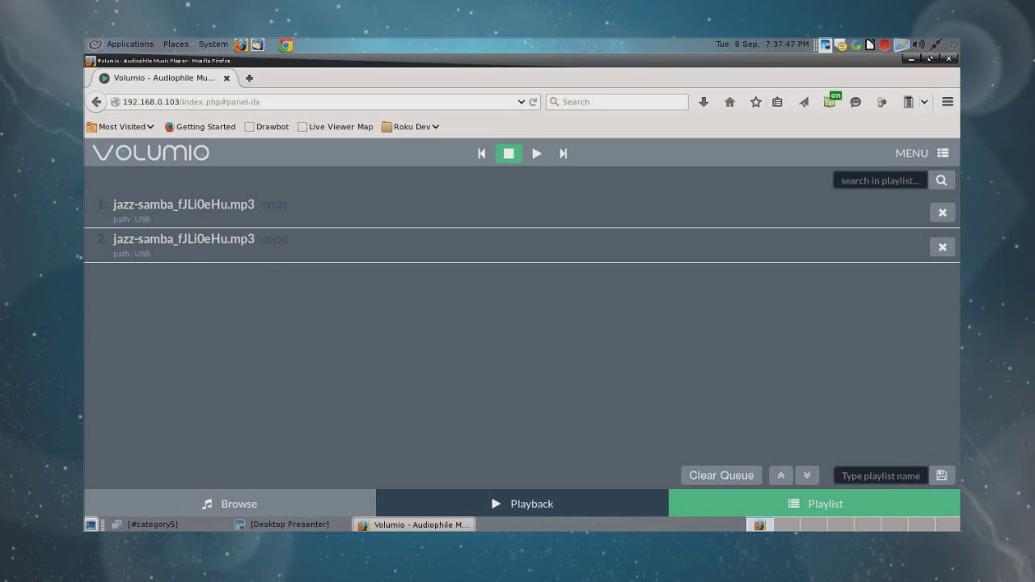
click(942, 212)
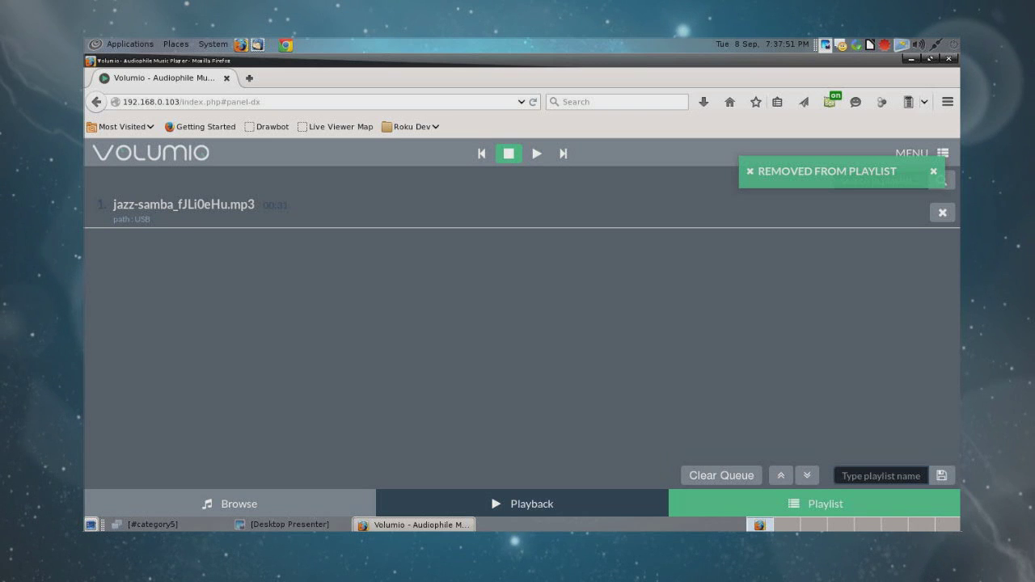
click(942, 211)
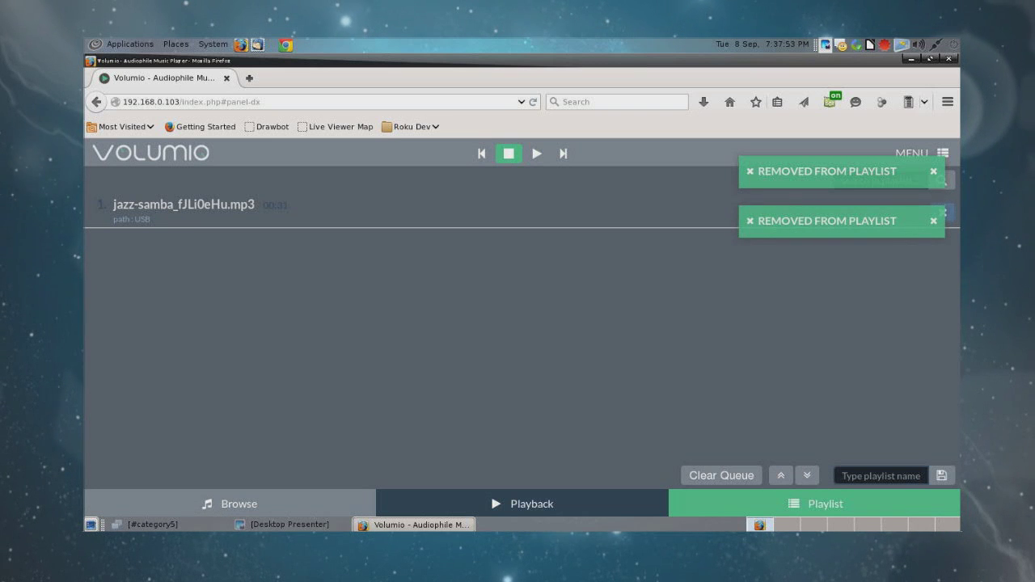
- Browse into the USB folder and bring up the actions for jazz-samba_fJLi0eHu.mp3
click(238, 503)
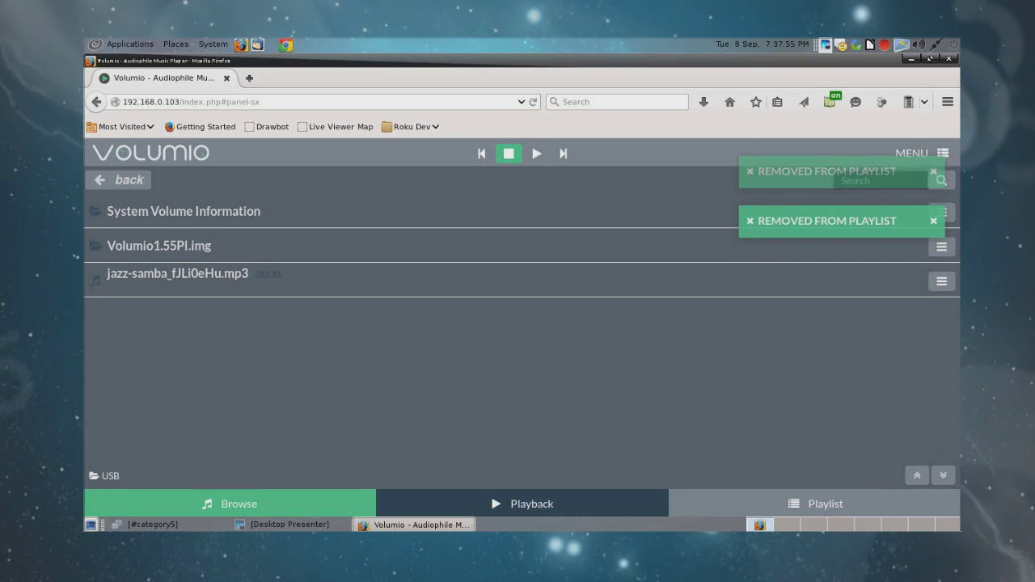
click(129, 178)
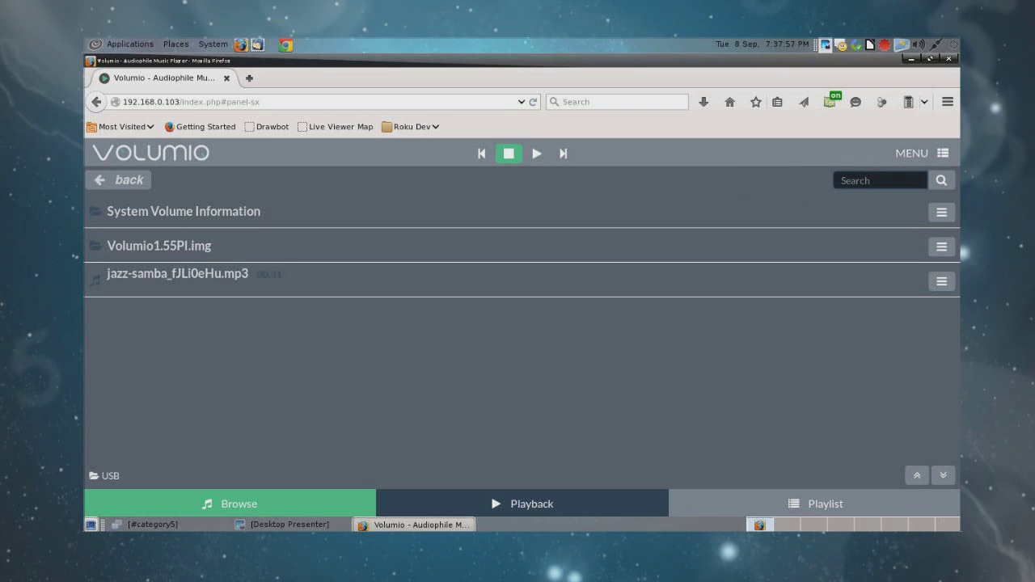
click(129, 211)
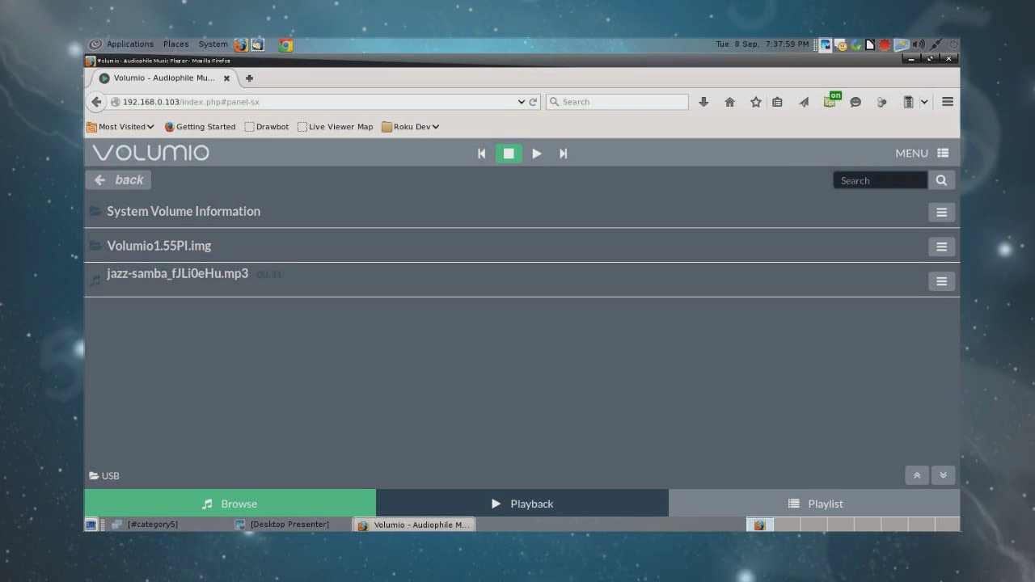
click(178, 279)
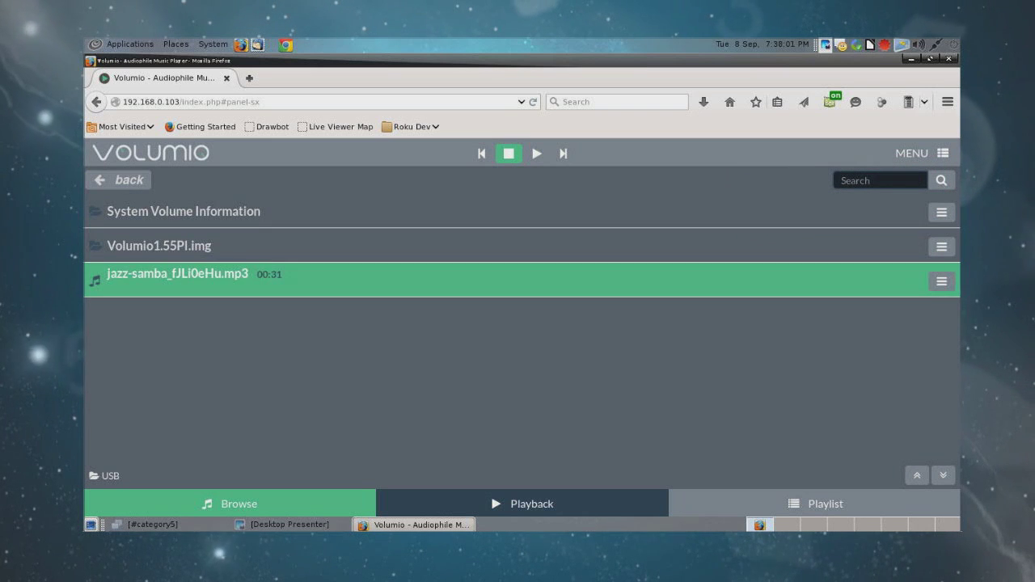
click(942, 281)
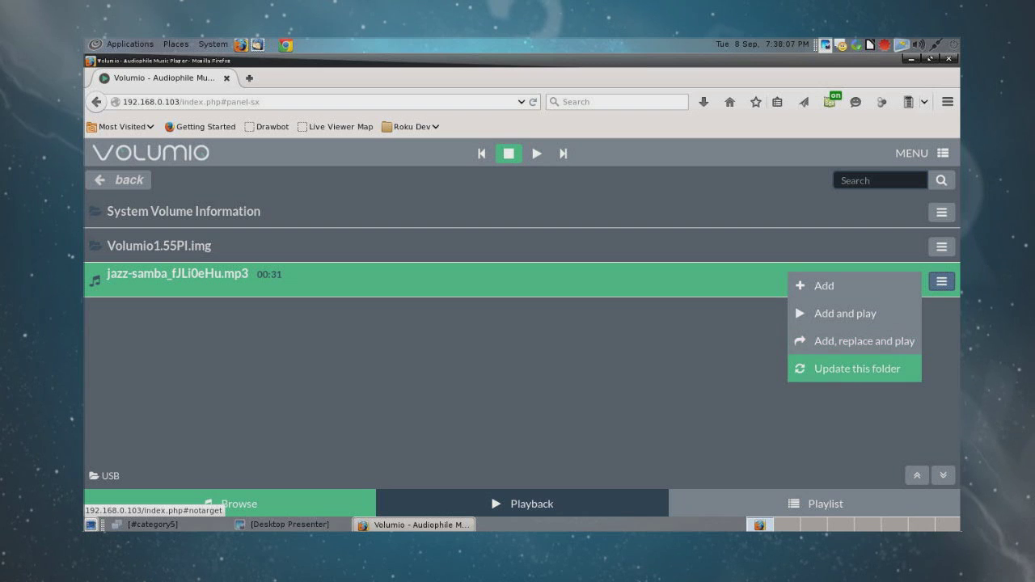
- Add jazz-samba_fJLi0eHu.mp3 to the queue and view it as the Playlist's only entry
click(823, 286)
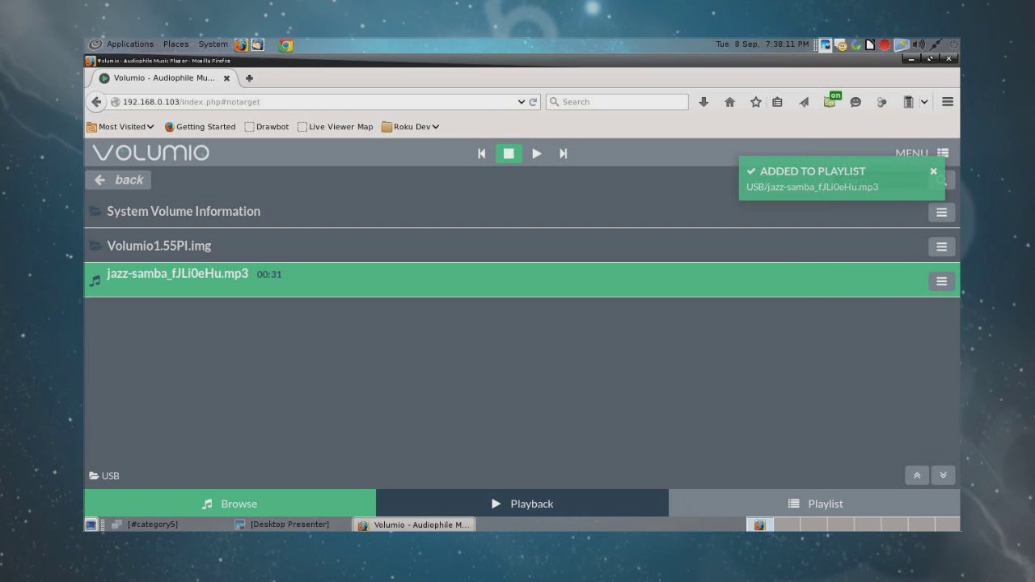
click(825, 503)
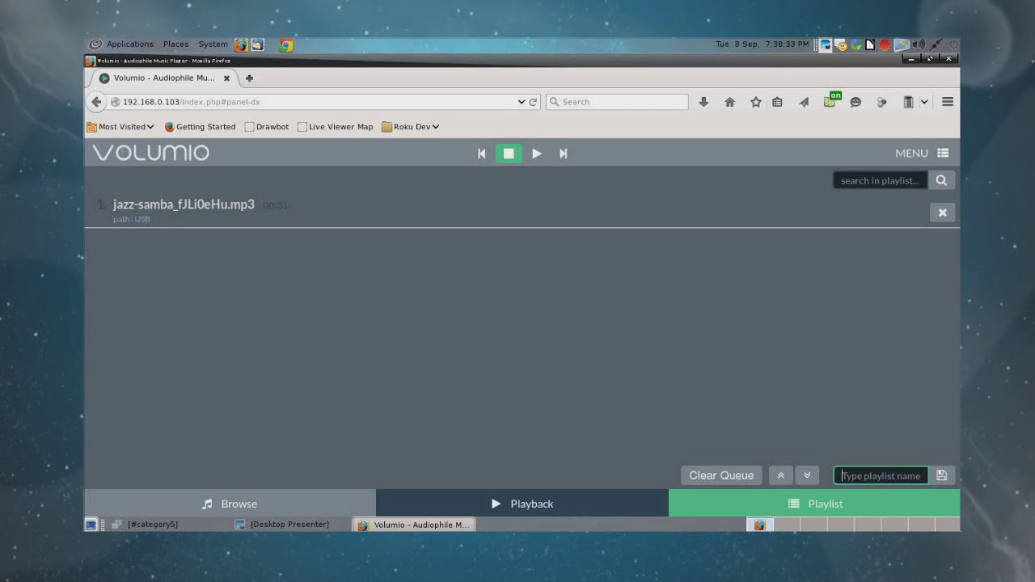
- Filter the queue for 'ja', save it as playlist 'Christmas', and select Christmas in Browse
click(879, 180)
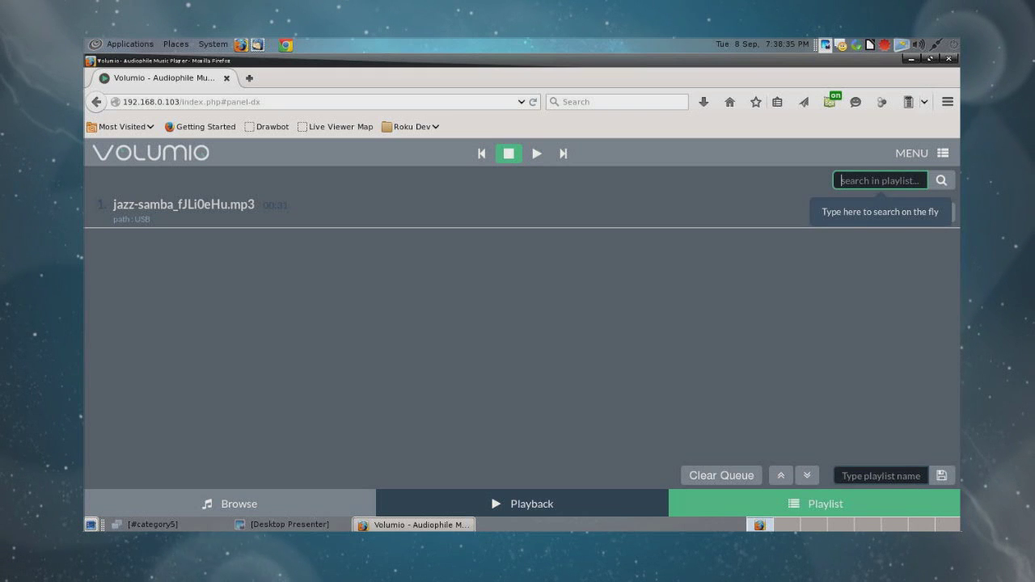
text(jazz)
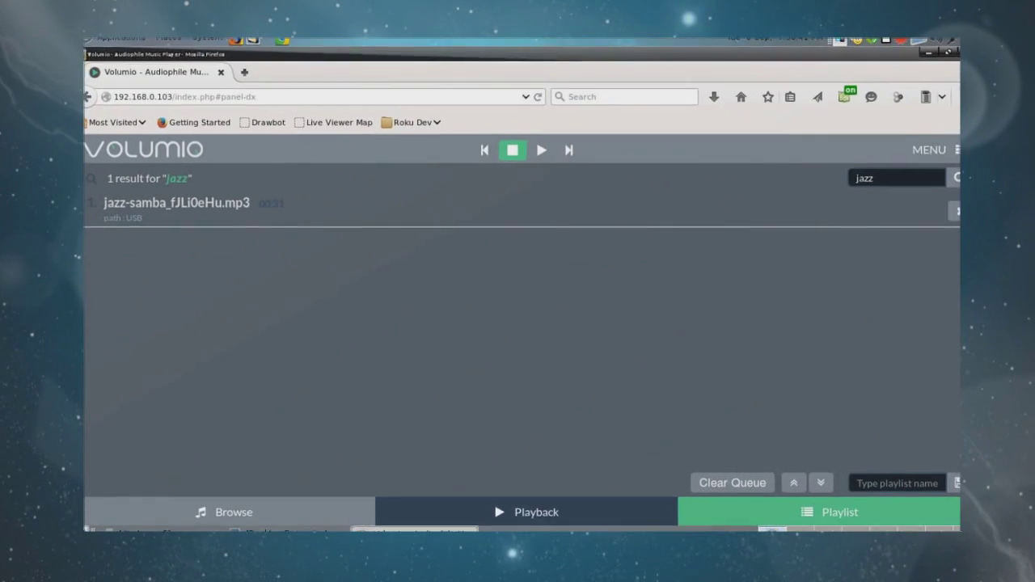
click(880, 476)
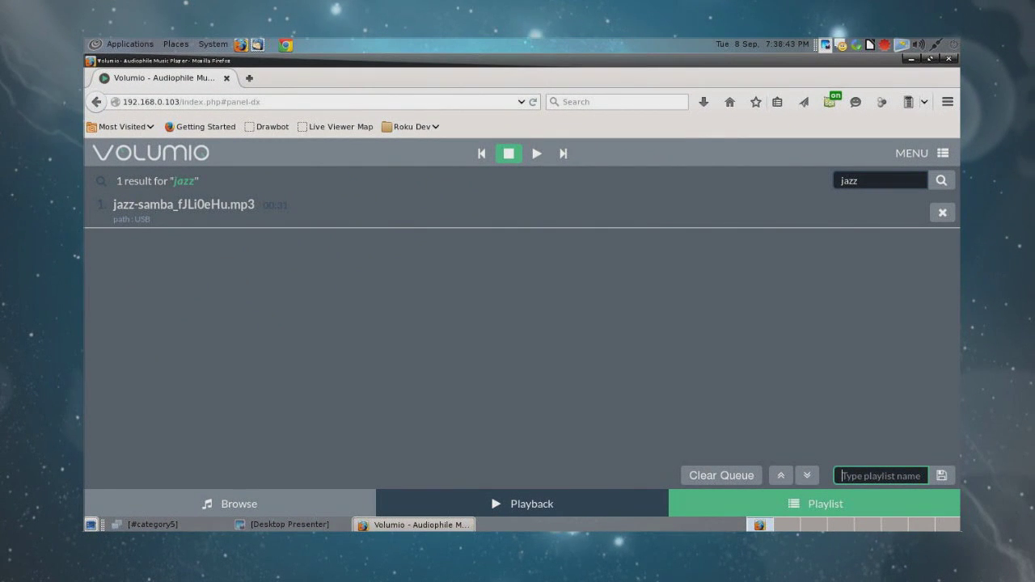
text(Christmas)
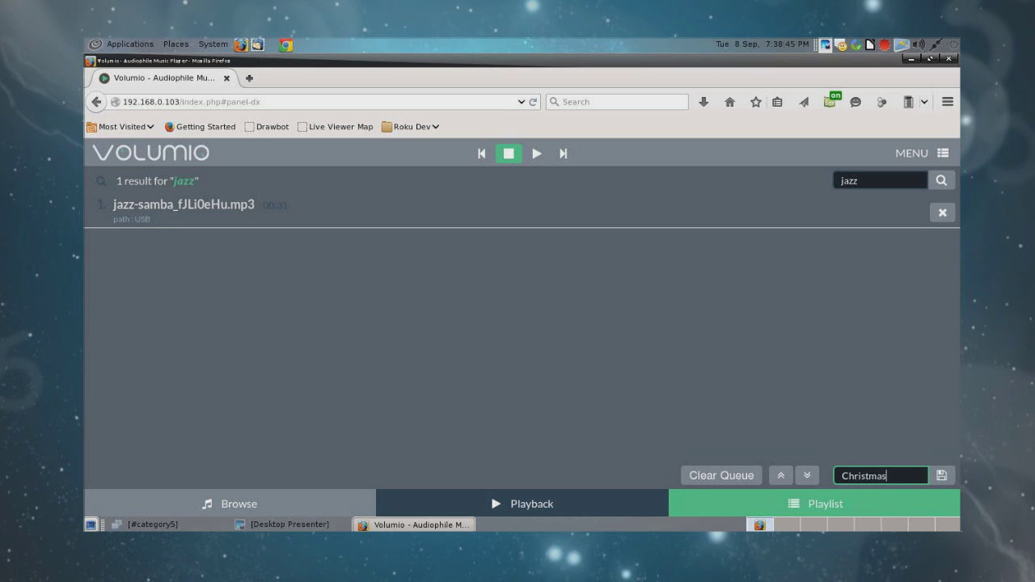
key(Return)
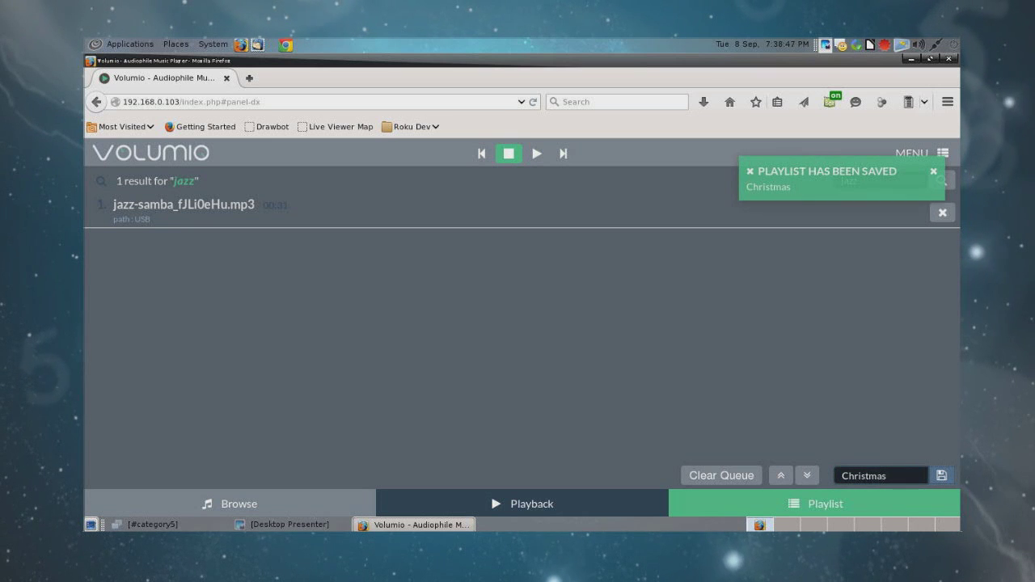
click(239, 503)
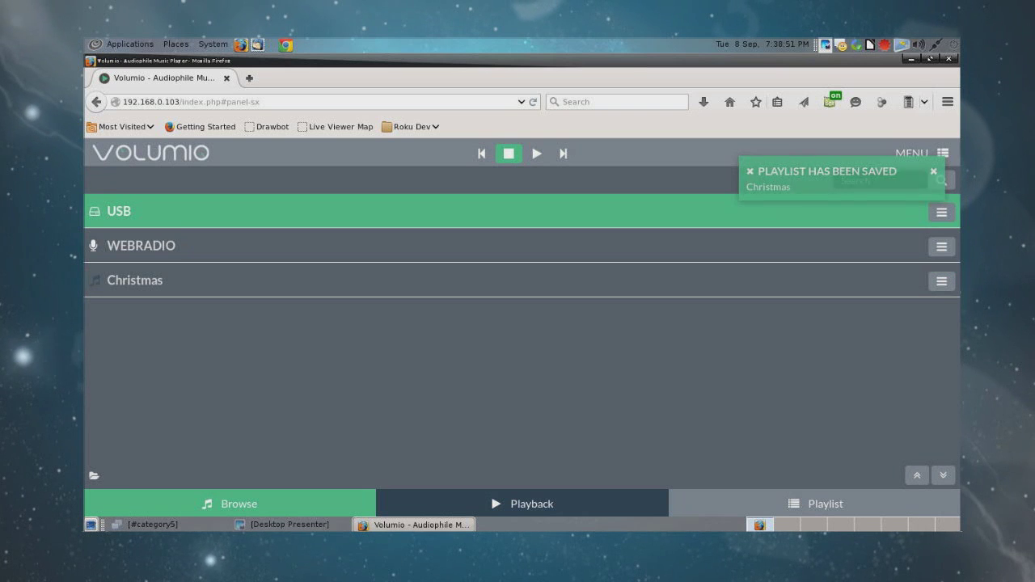
click(135, 280)
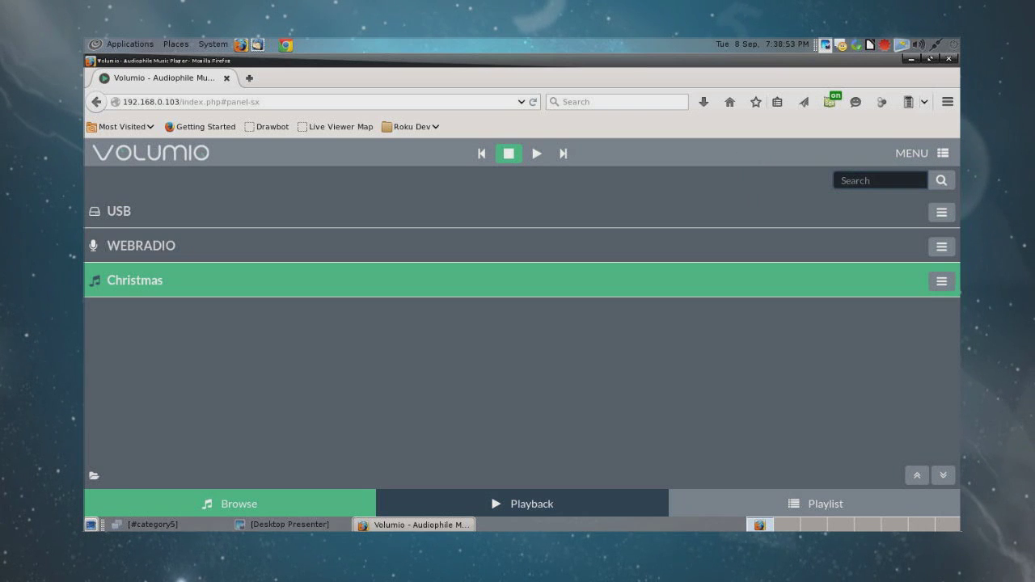